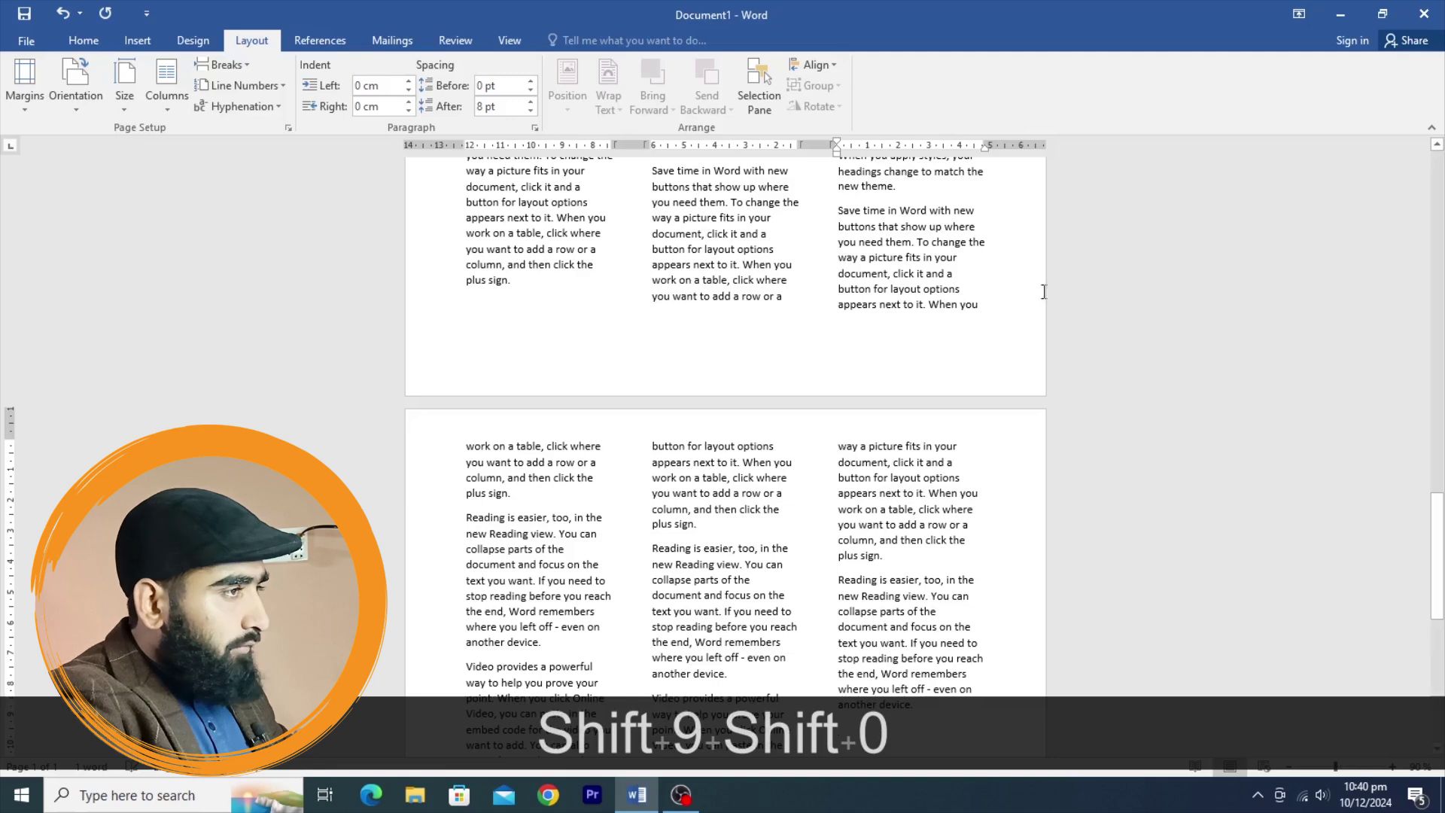
Set the entire document's text to a single column
{"action": "scroll", "coordinate": [957, 304], "scroll_direction": "down", "scroll_amount": 1}
{"action": "scroll", "coordinate": [957, 304], "scroll_direction": "up", "scroll_amount": 2}
{"action": "scroll", "coordinate": [956, 304], "scroll_direction": "up", "scroll_amount": 10}
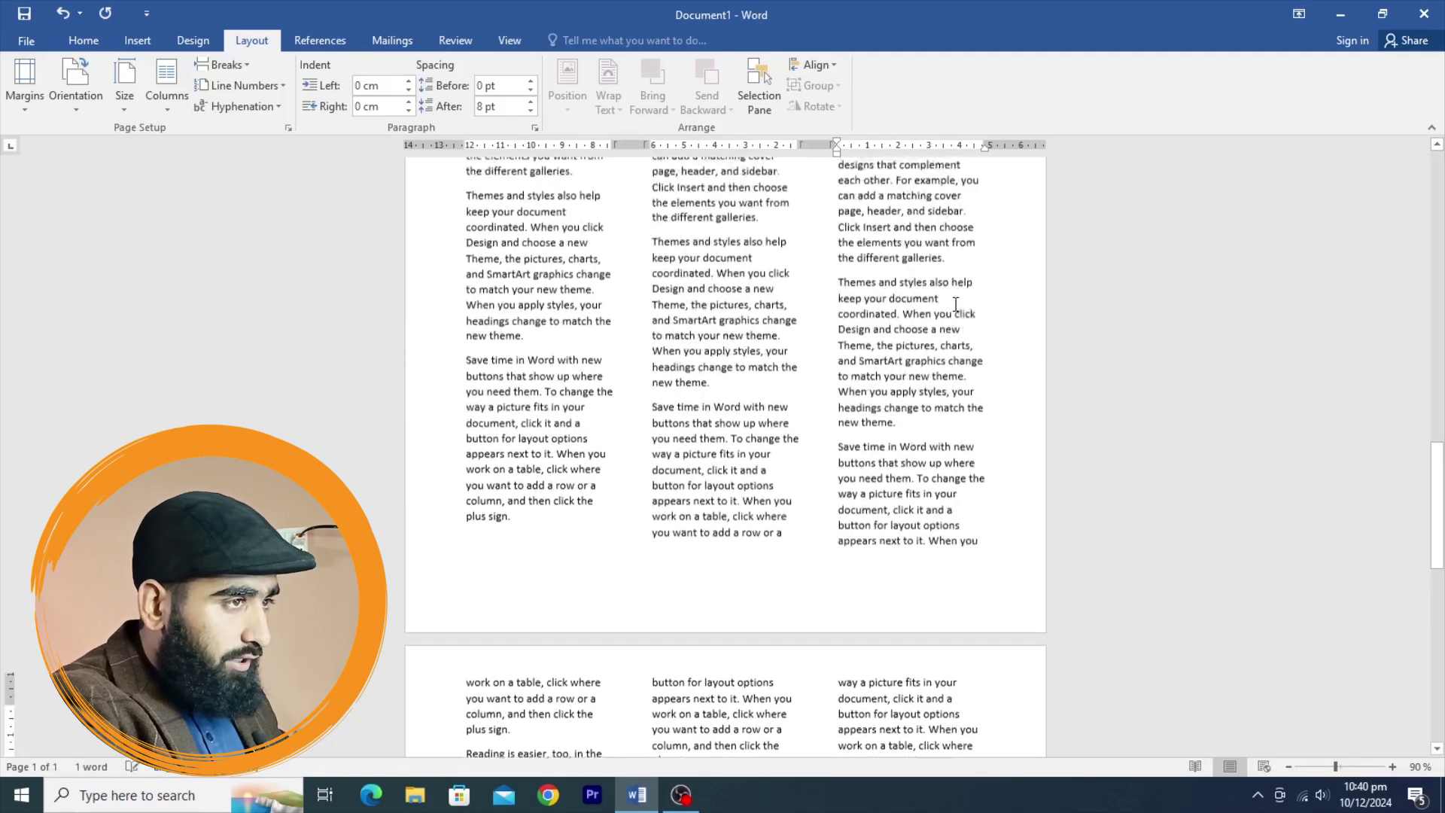
{"action": "left_click_drag", "start_coordinate": [1437, 481], "coordinate": [1437, 196]}
{"action": "key", "text": "ctrl+a"}
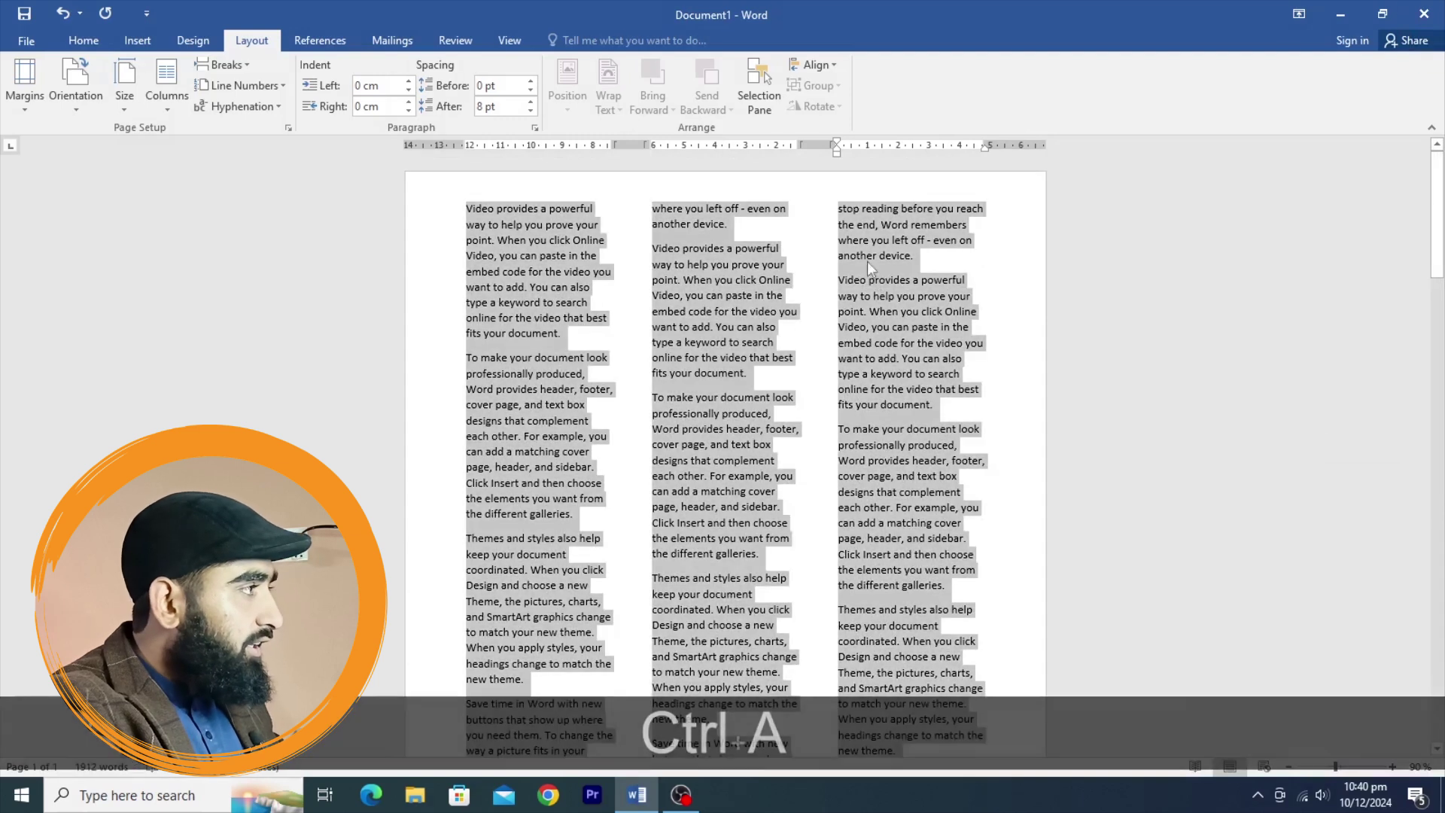
{"action": "left_click", "coordinate": [166, 83]}
{"action": "left_click", "coordinate": [201, 140]}
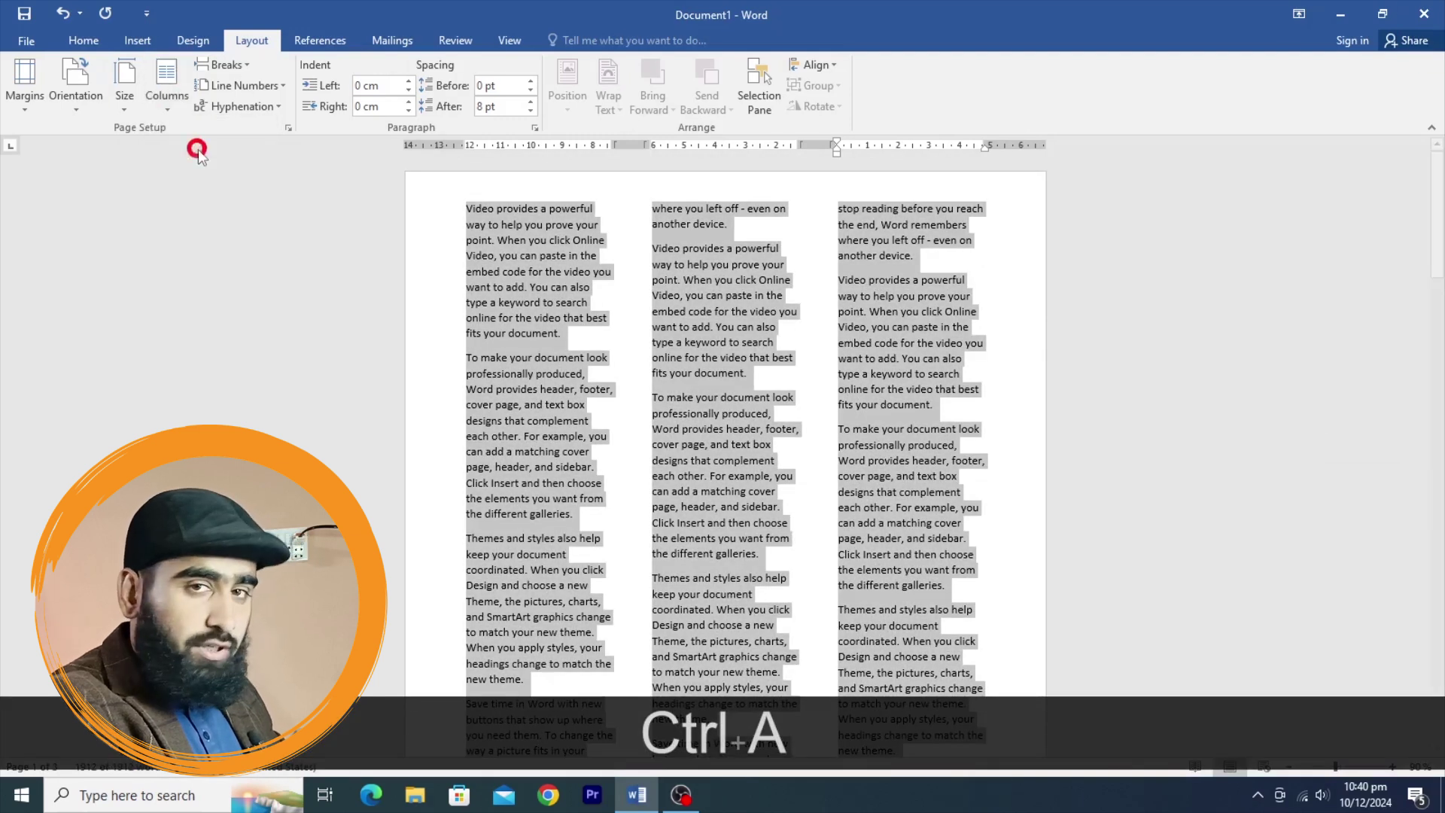
{"action": "left_click", "coordinate": [799, 318]}
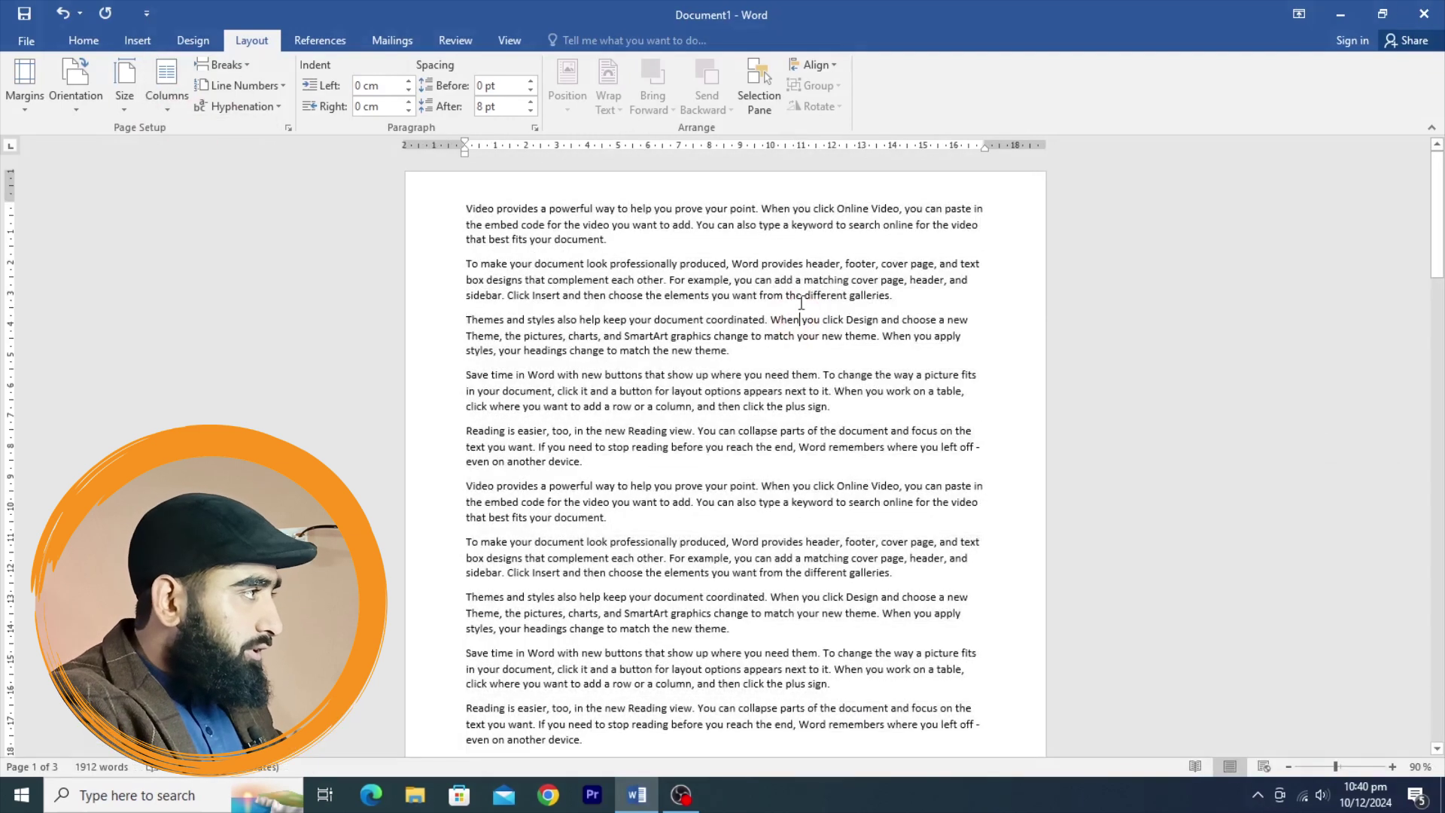
Insert a page break after the first "Reading is easier" paragraph, and undo it
{"action": "left_click", "coordinate": [240, 66]}
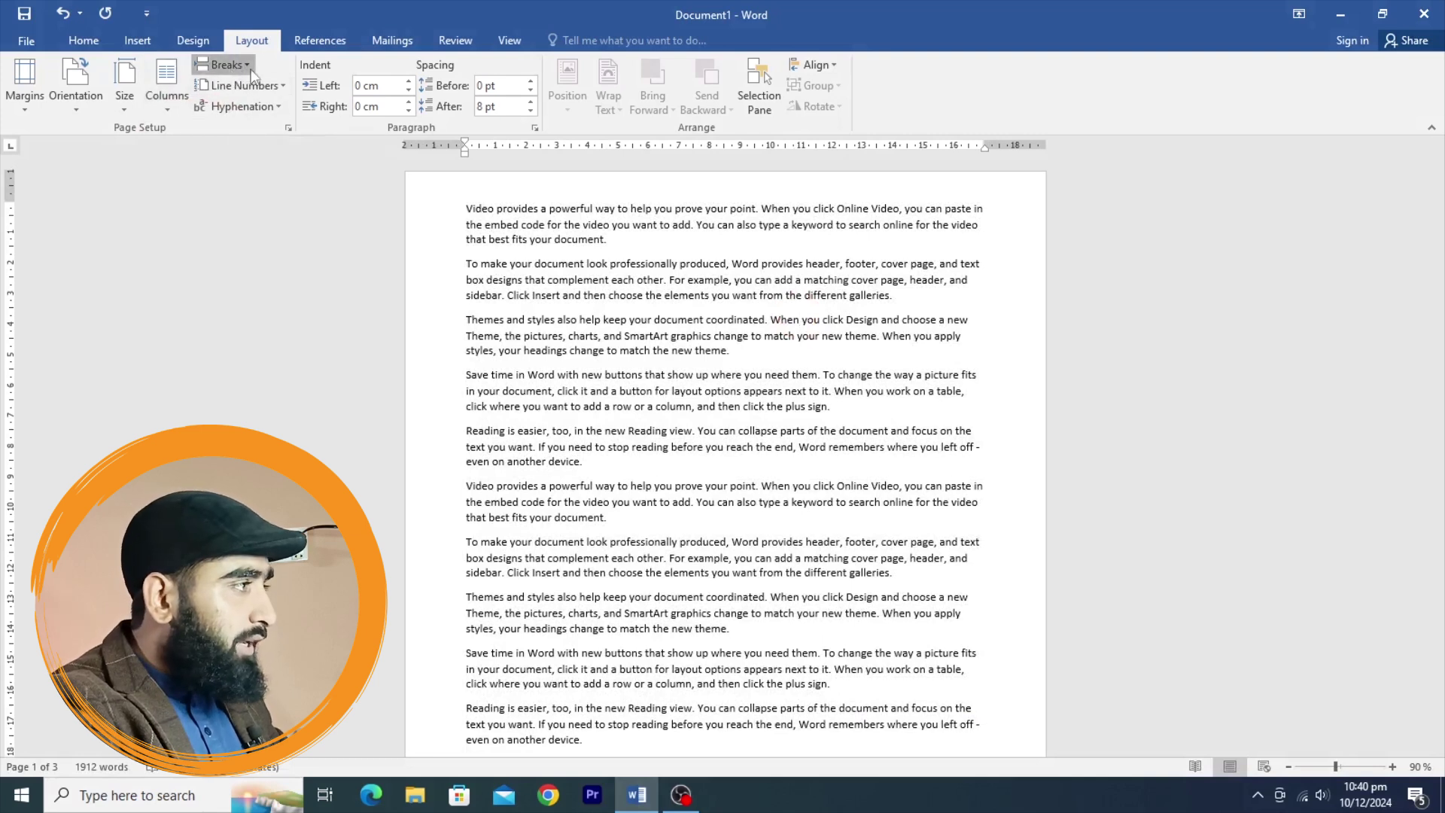
{"action": "left_click", "coordinate": [755, 295]}
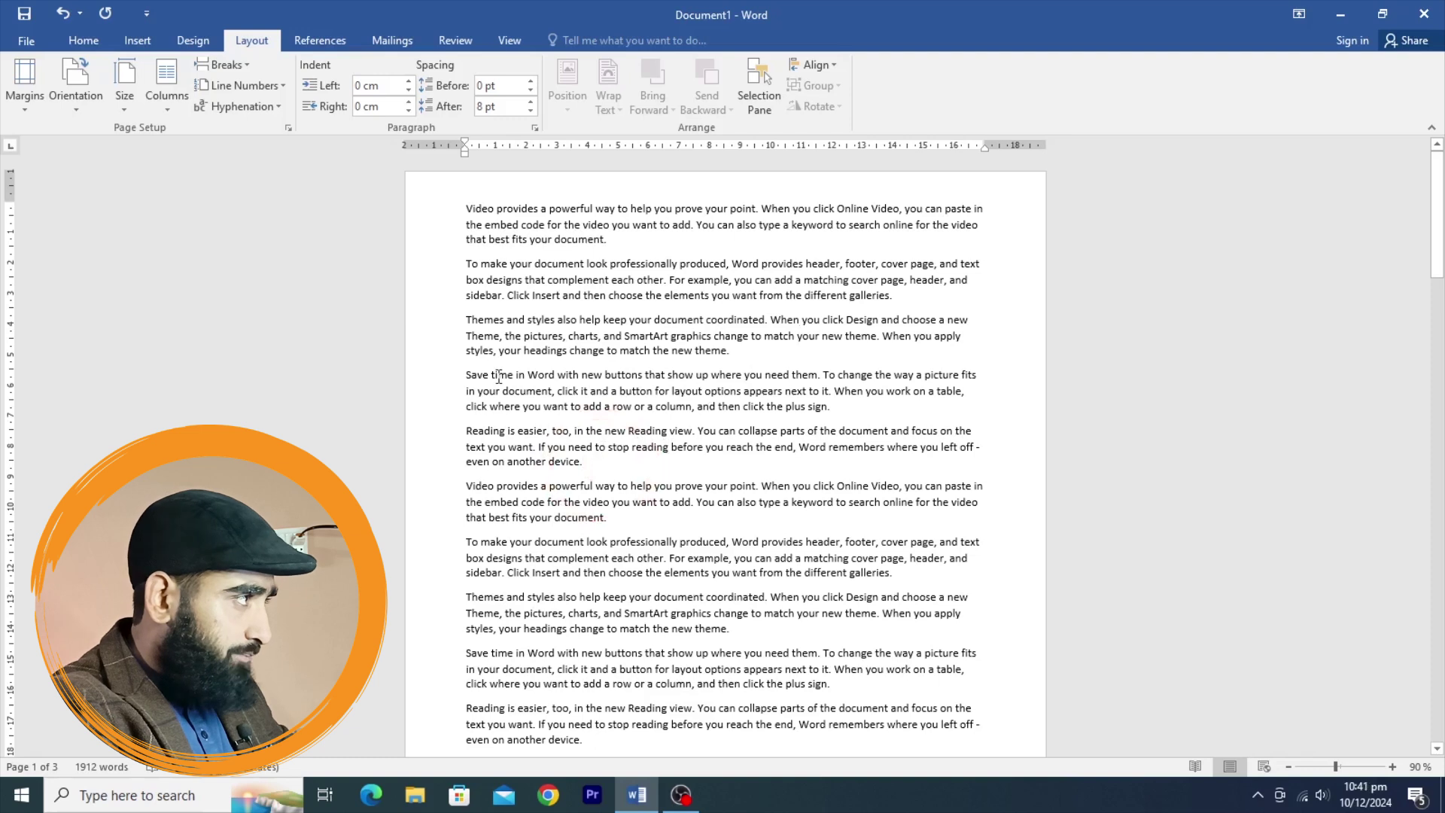
{"action": "left_click", "coordinate": [244, 63]}
{"action": "left_click", "coordinate": [268, 103]}
{"action": "key", "text": "ctrl+z"}
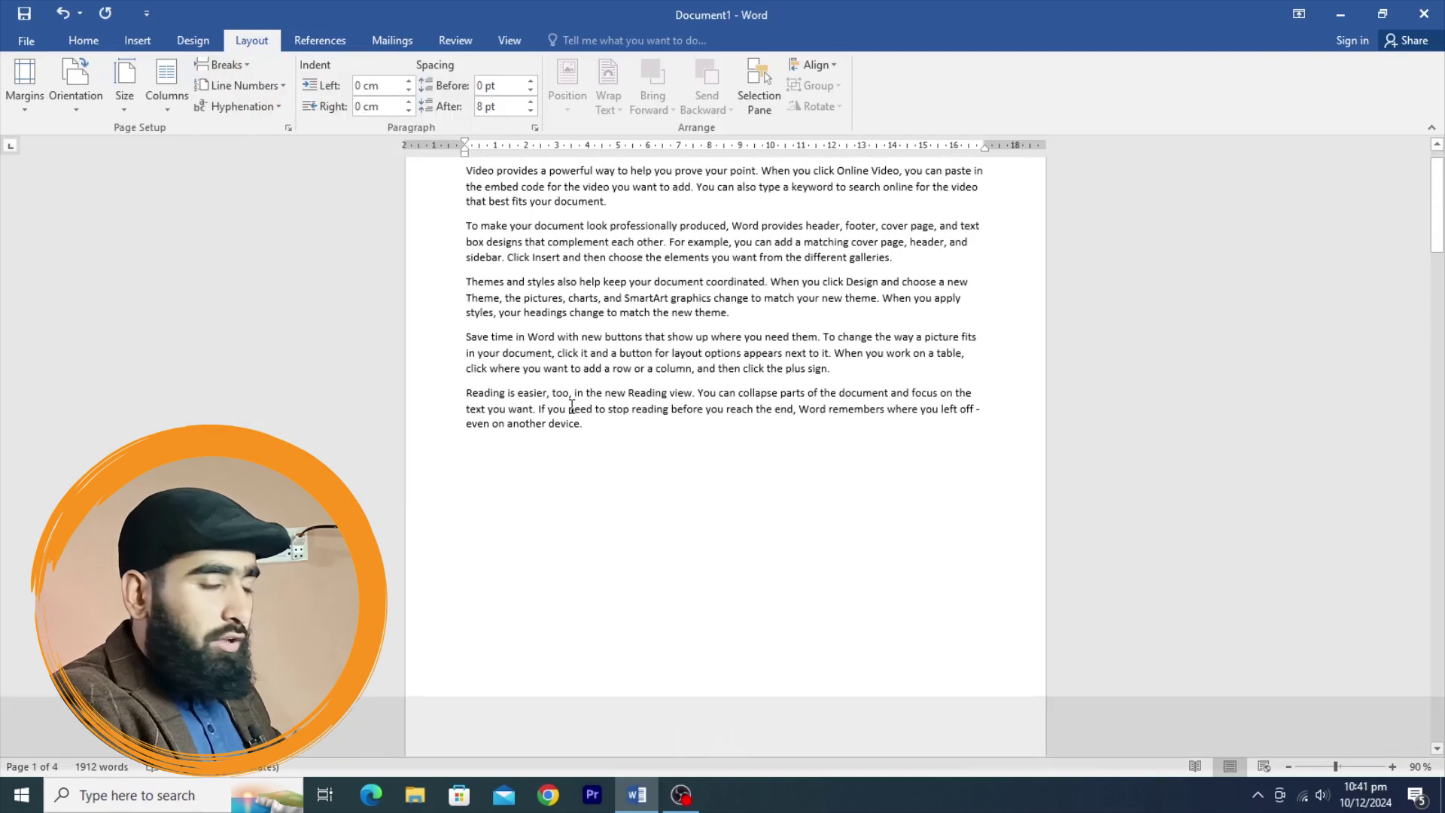
{"action": "key", "text": "ctrl+z"}
Insert the page break again at the same cursor position, and undo it
{"action": "key", "text": "ctrl+Return"}
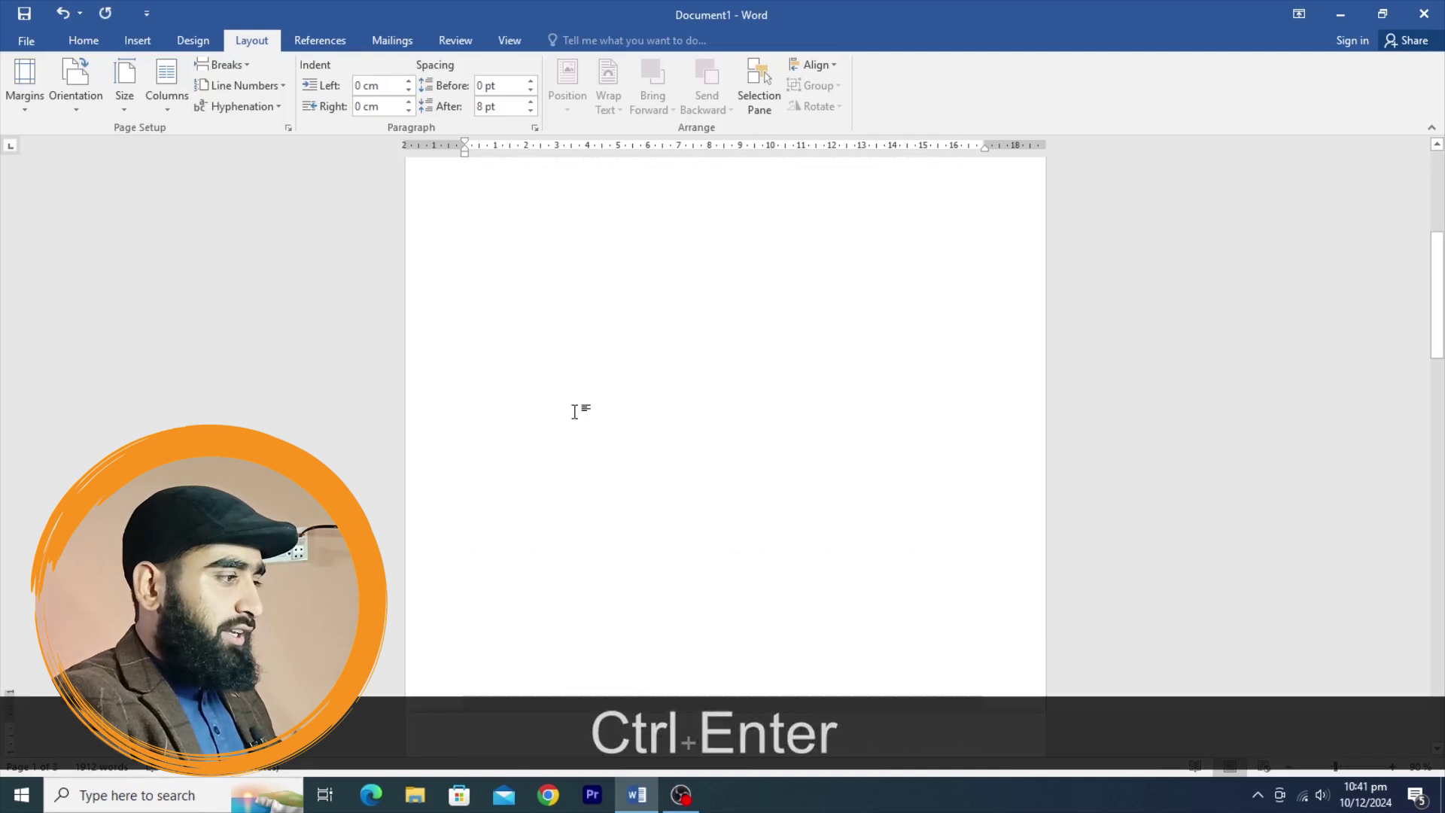
{"action": "key", "text": "ctrl+z"}
{"action": "scroll", "coordinate": [669, 448], "scroll_direction": "up", "scroll_amount": 5}
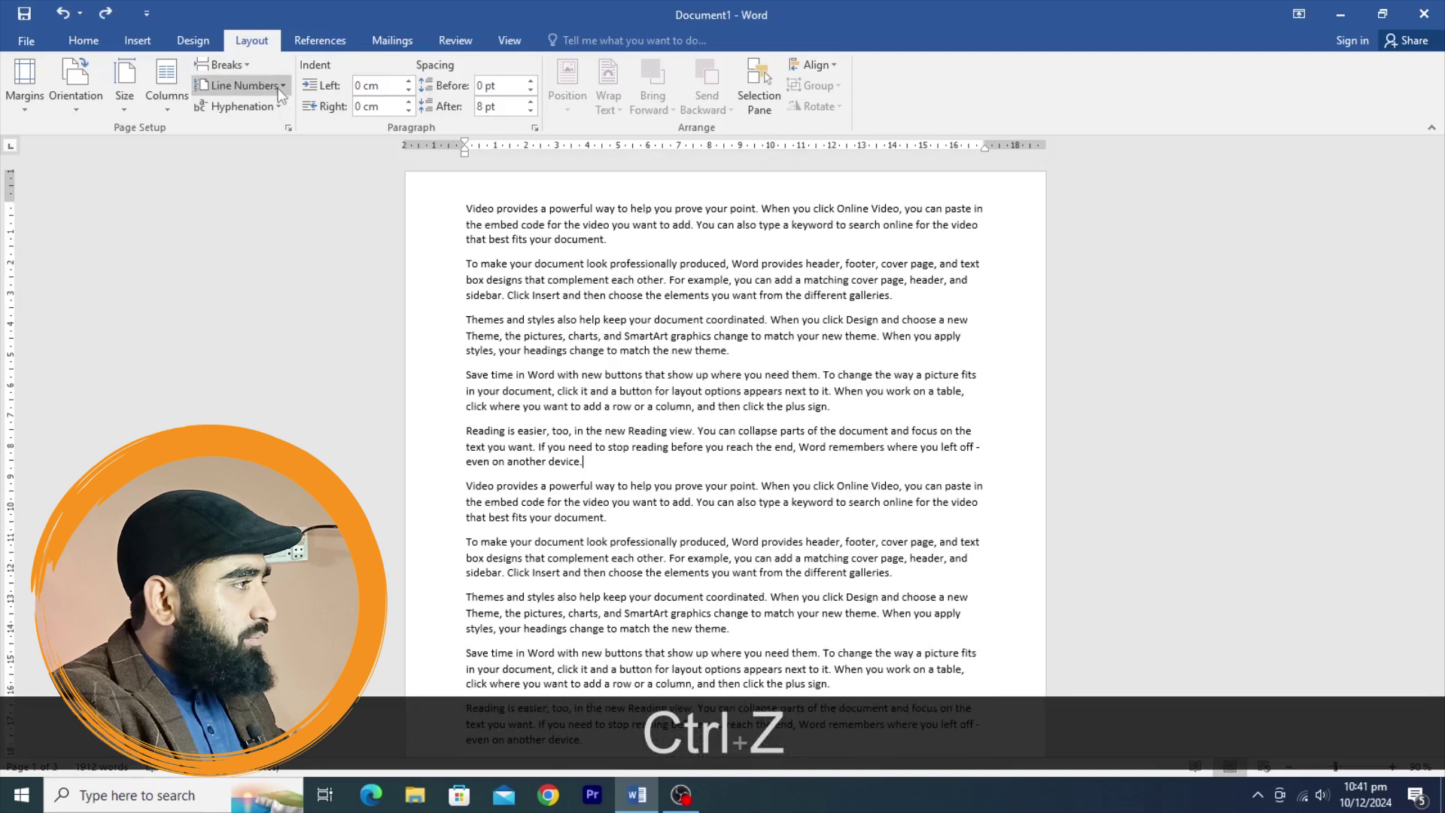
{"action": "left_click", "coordinate": [237, 61]}
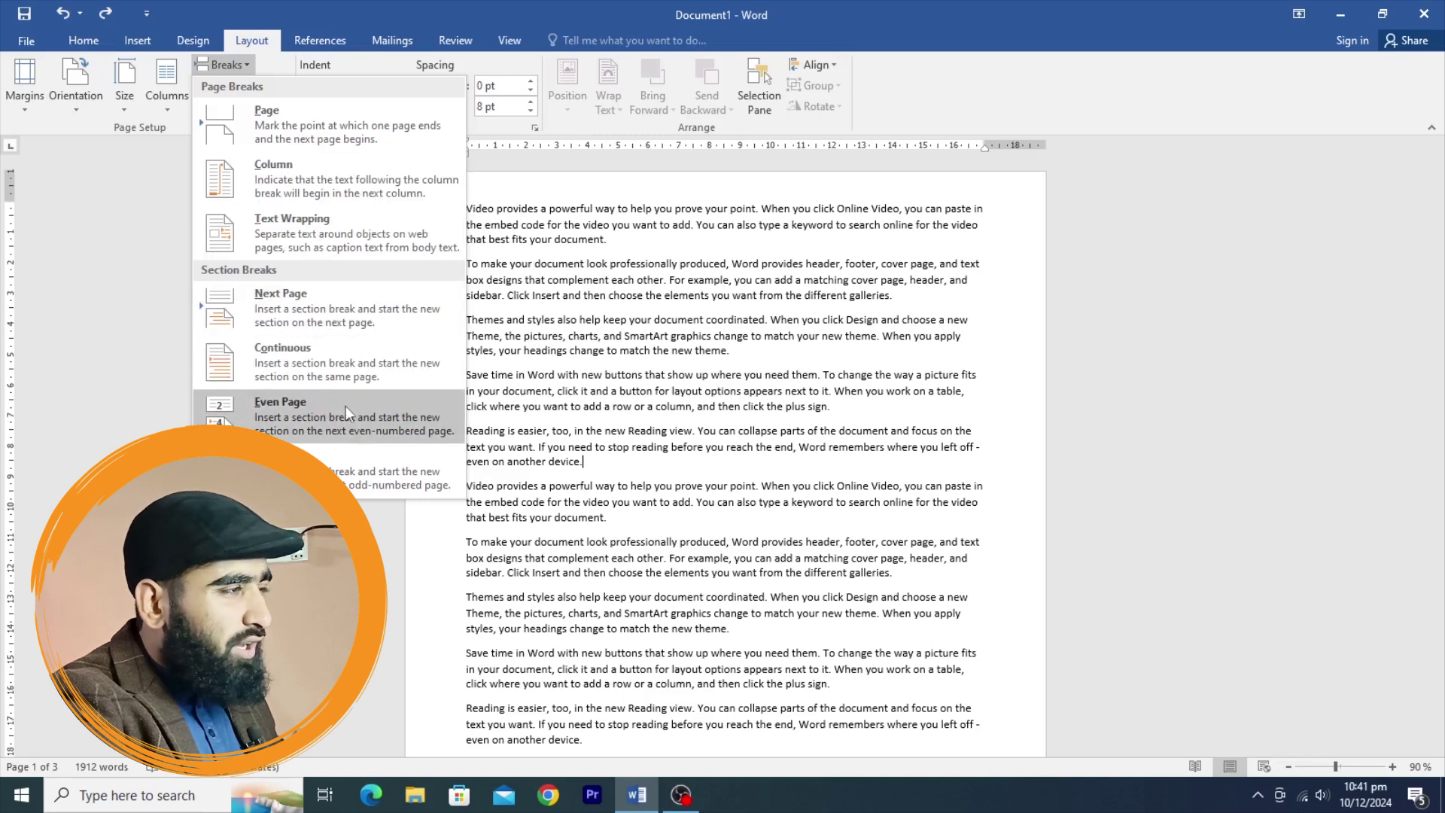
{"action": "left_click", "coordinate": [799, 264]}
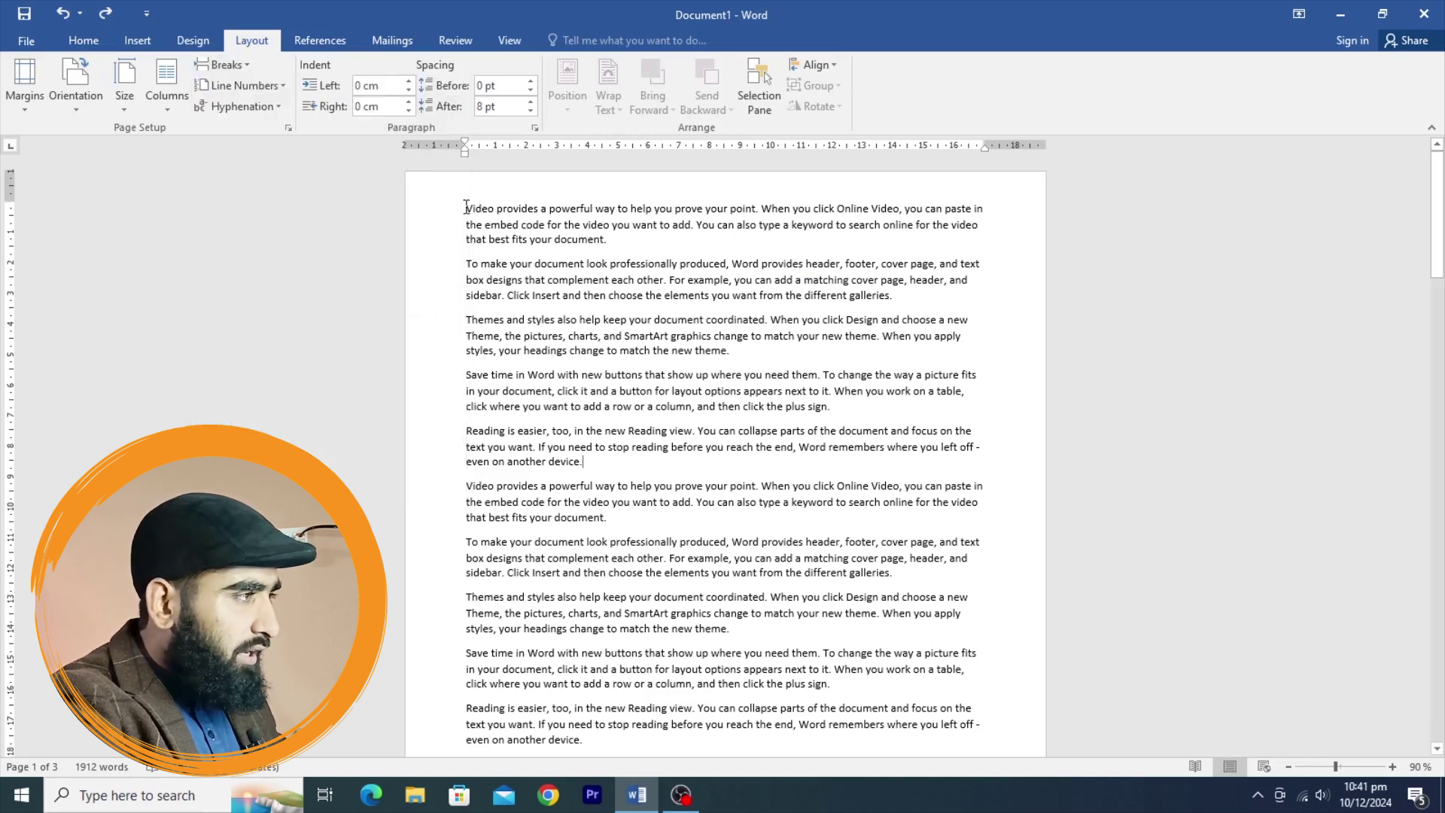
{"action": "left_click_drag", "start_coordinate": [470, 204], "coordinate": [476, 204]}
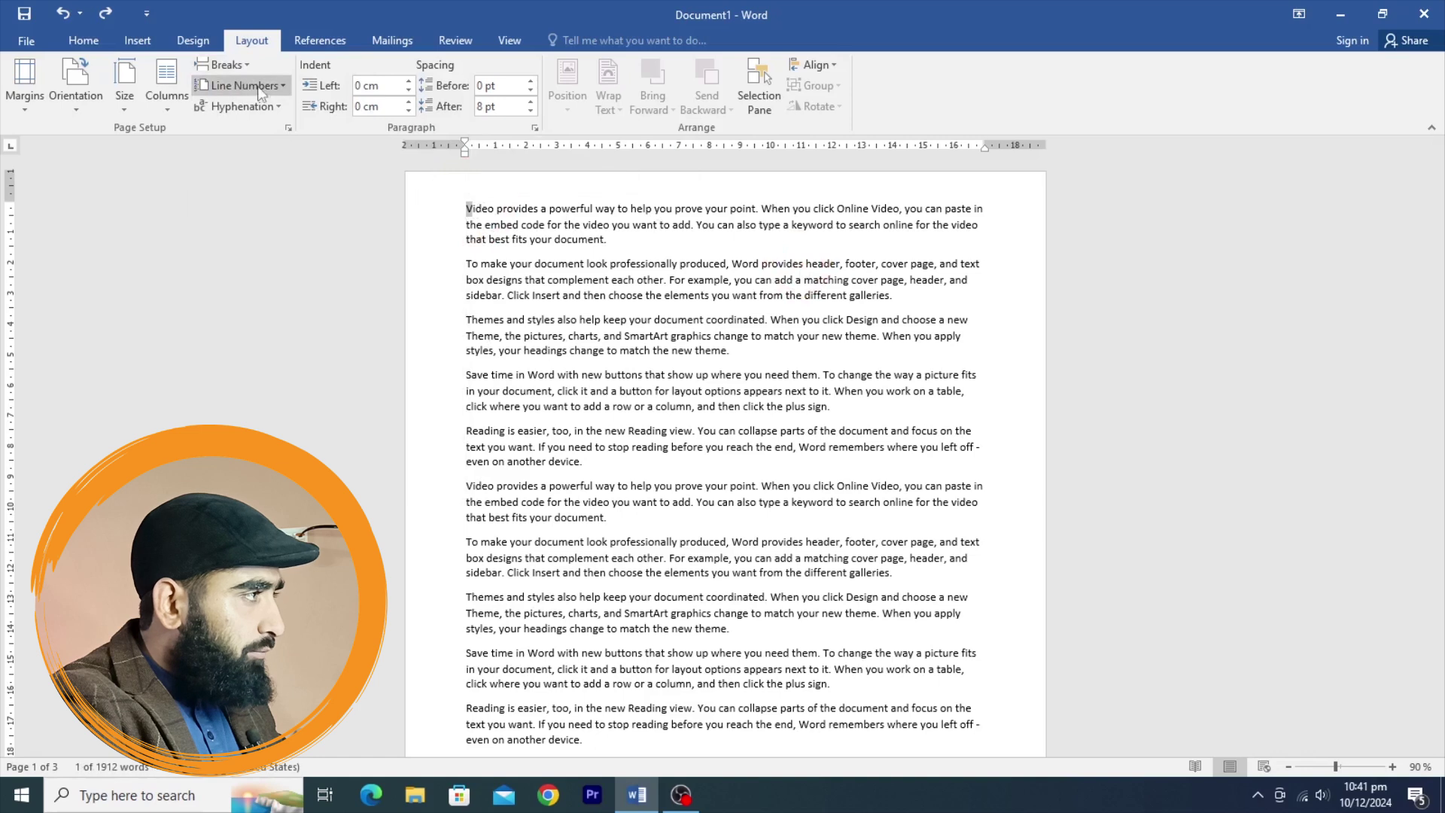
{"action": "left_click", "coordinate": [247, 64]}
{"action": "left_click", "coordinate": [166, 87]}
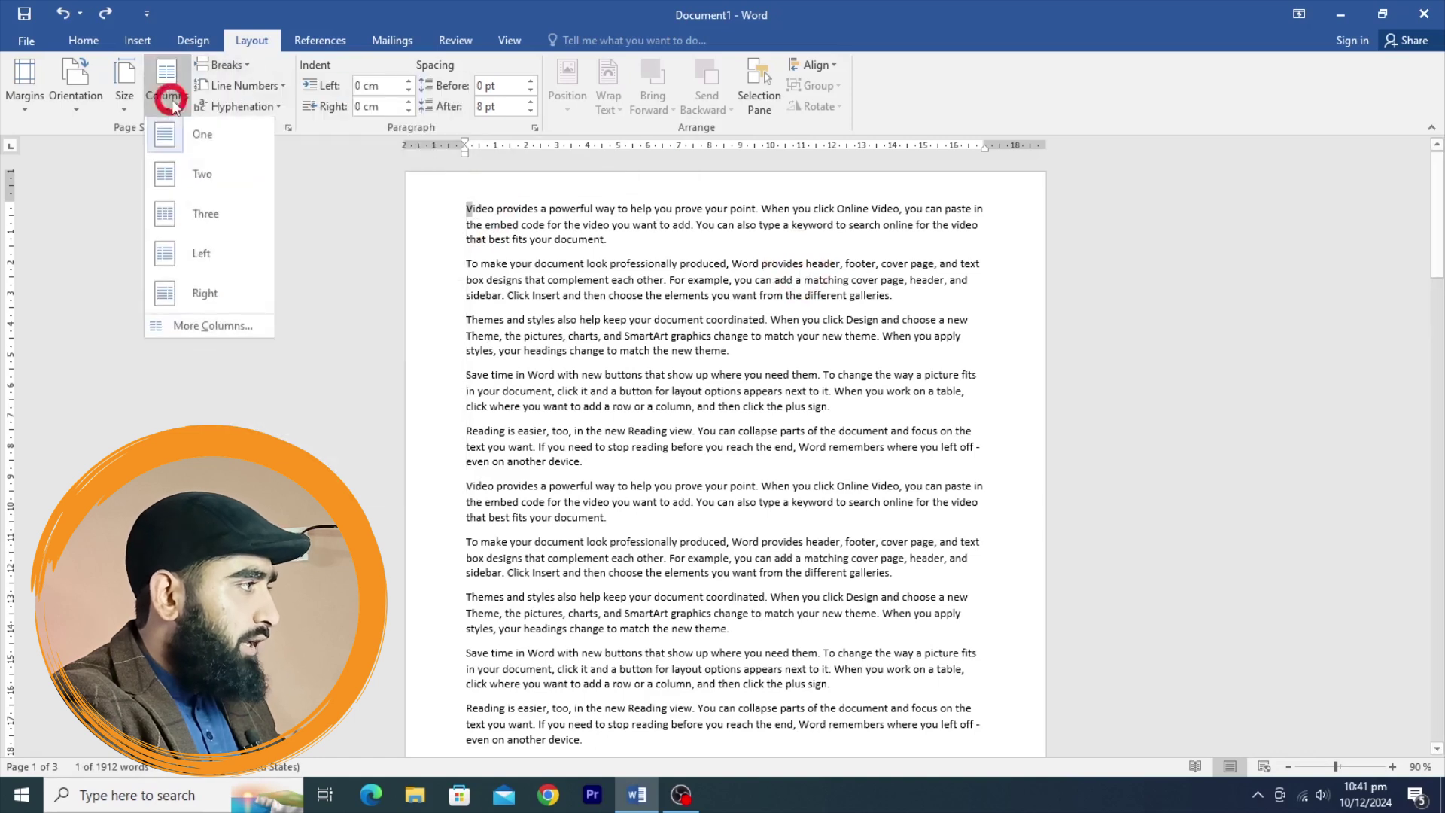
{"action": "left_click", "coordinate": [207, 185]}
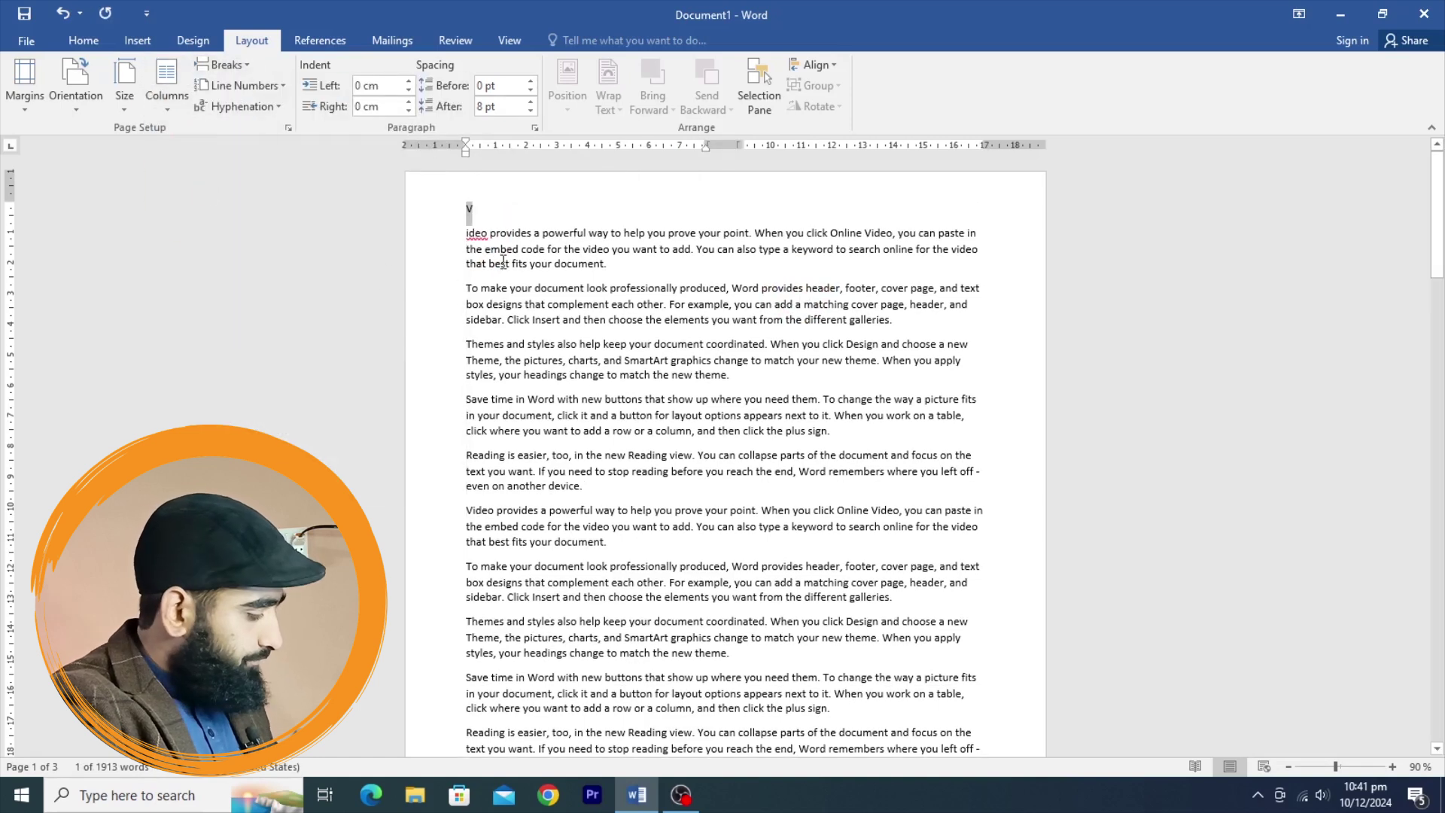
{"action": "key", "text": "ctrl+z"}
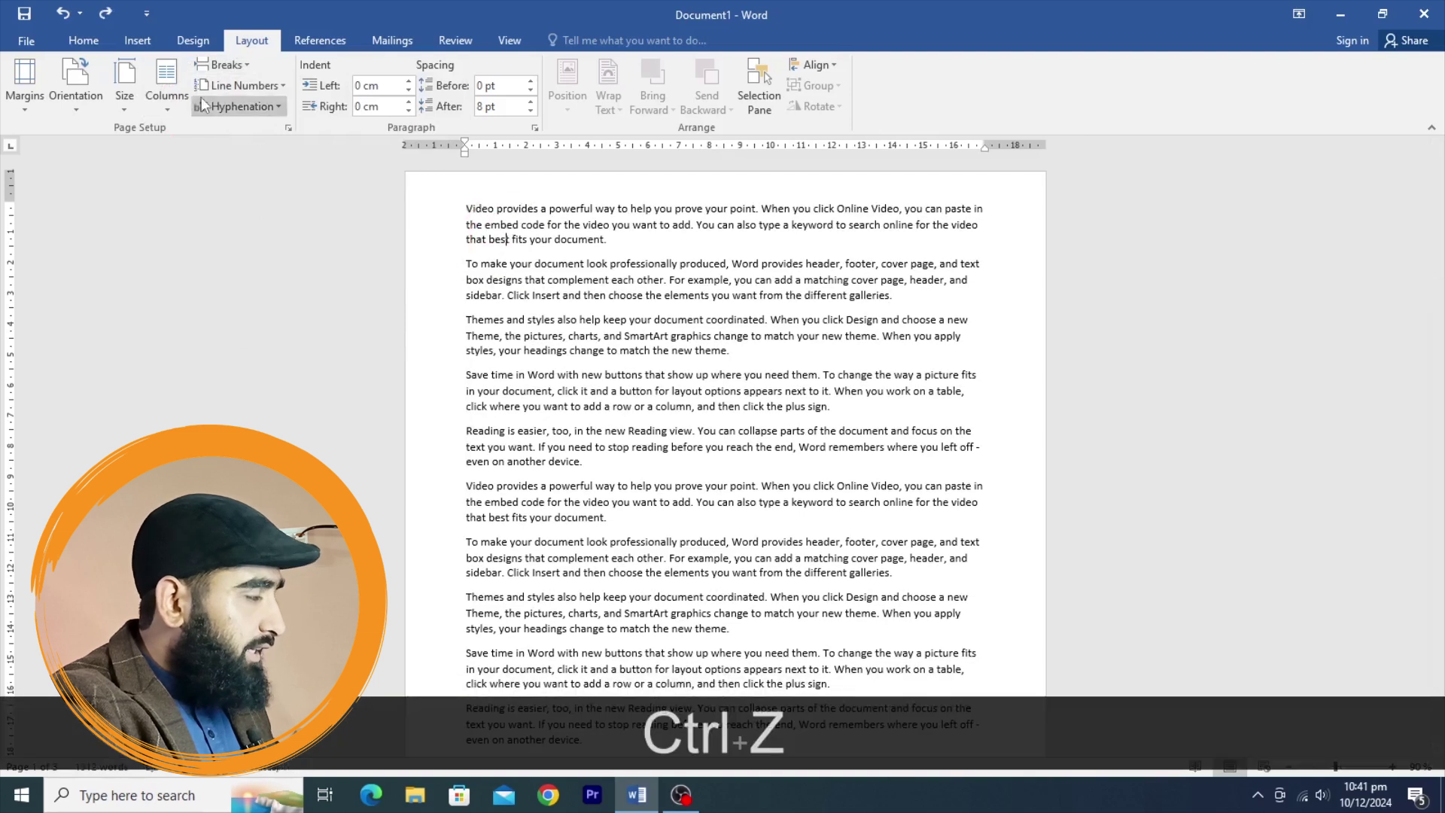
Set the document's text to two columns
{"action": "left_click", "coordinate": [182, 111]}
{"action": "left_click", "coordinate": [189, 180]}
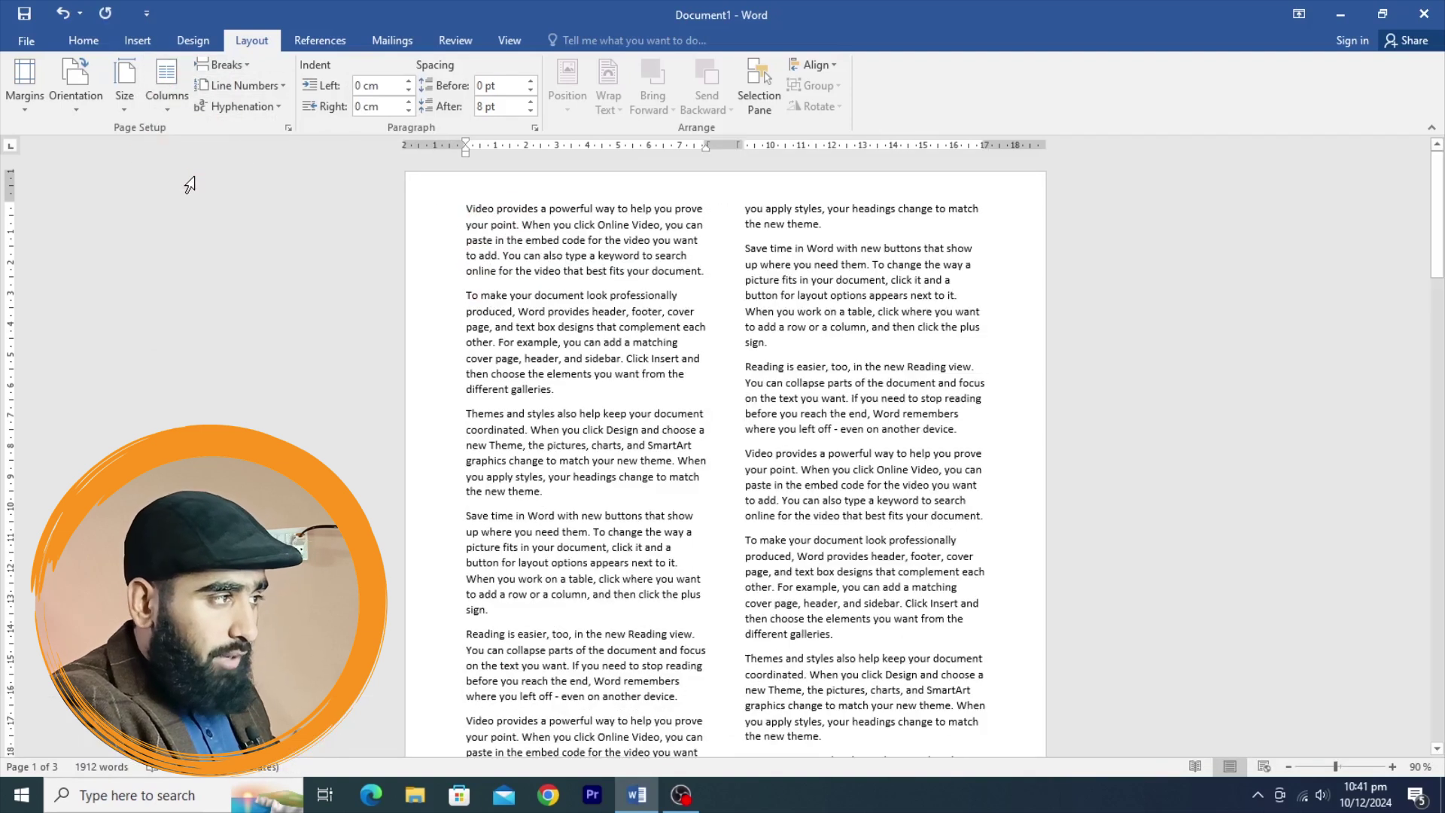
{"action": "scroll", "coordinate": [679, 267], "scroll_direction": "down", "scroll_amount": 3}
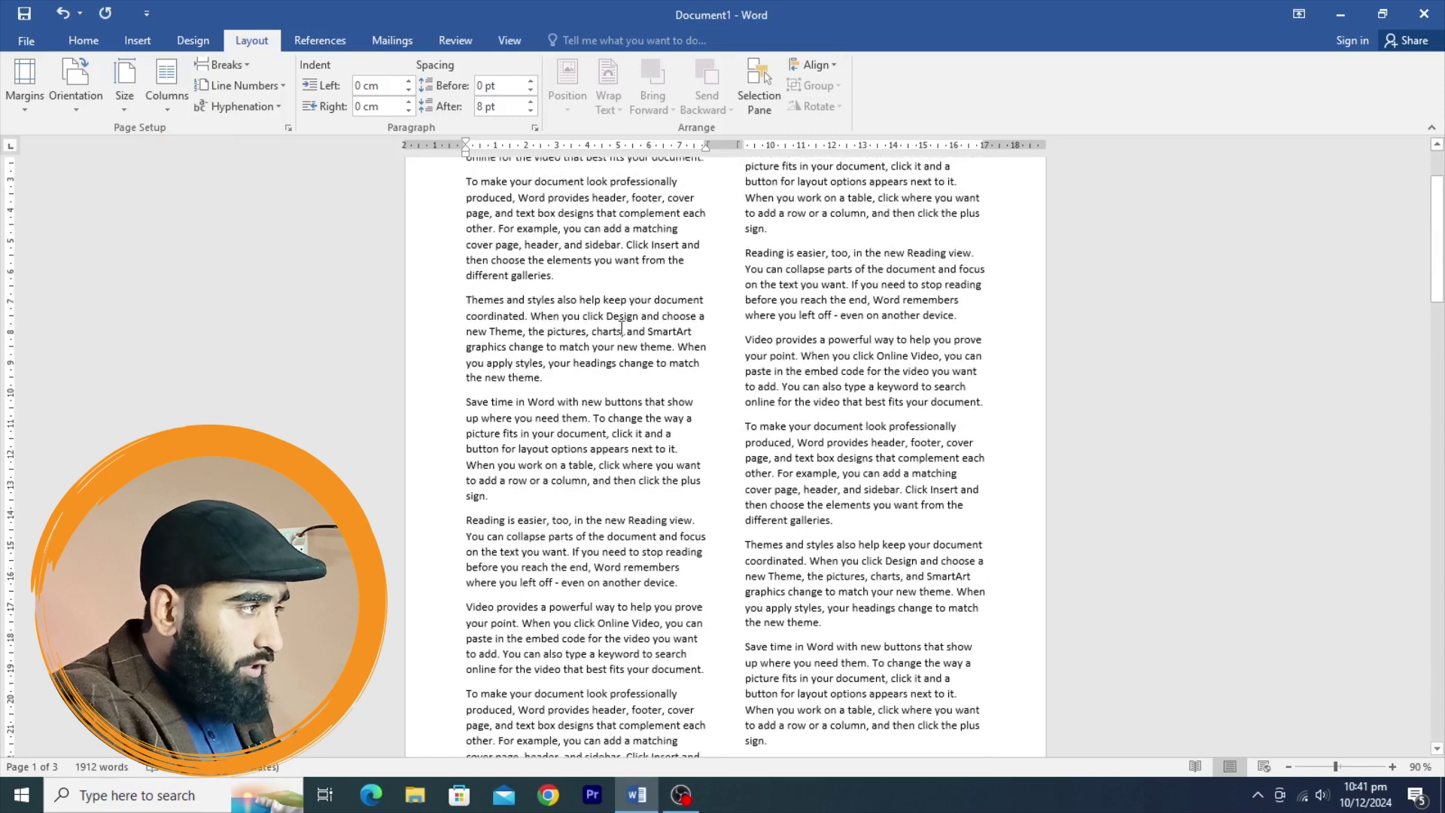
Insert a column break before the first "Themes and styles" paragraph, and undo it
{"action": "left_click_drag", "start_coordinate": [468, 292], "coordinate": [670, 614]}
{"action": "scroll", "coordinate": [677, 619], "scroll_direction": "up", "scroll_amount": 7}
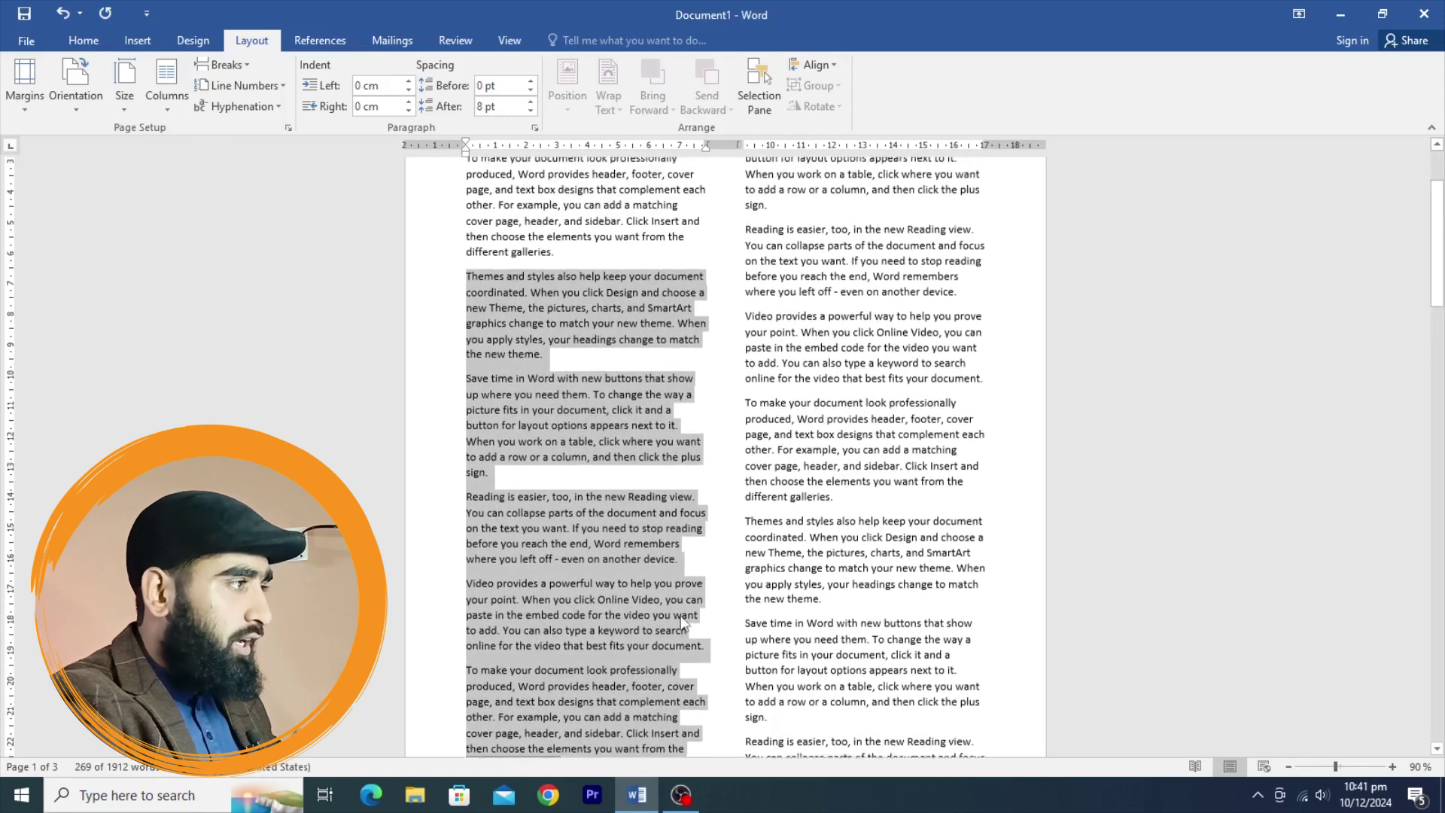
{"action": "left_click", "coordinate": [694, 503]}
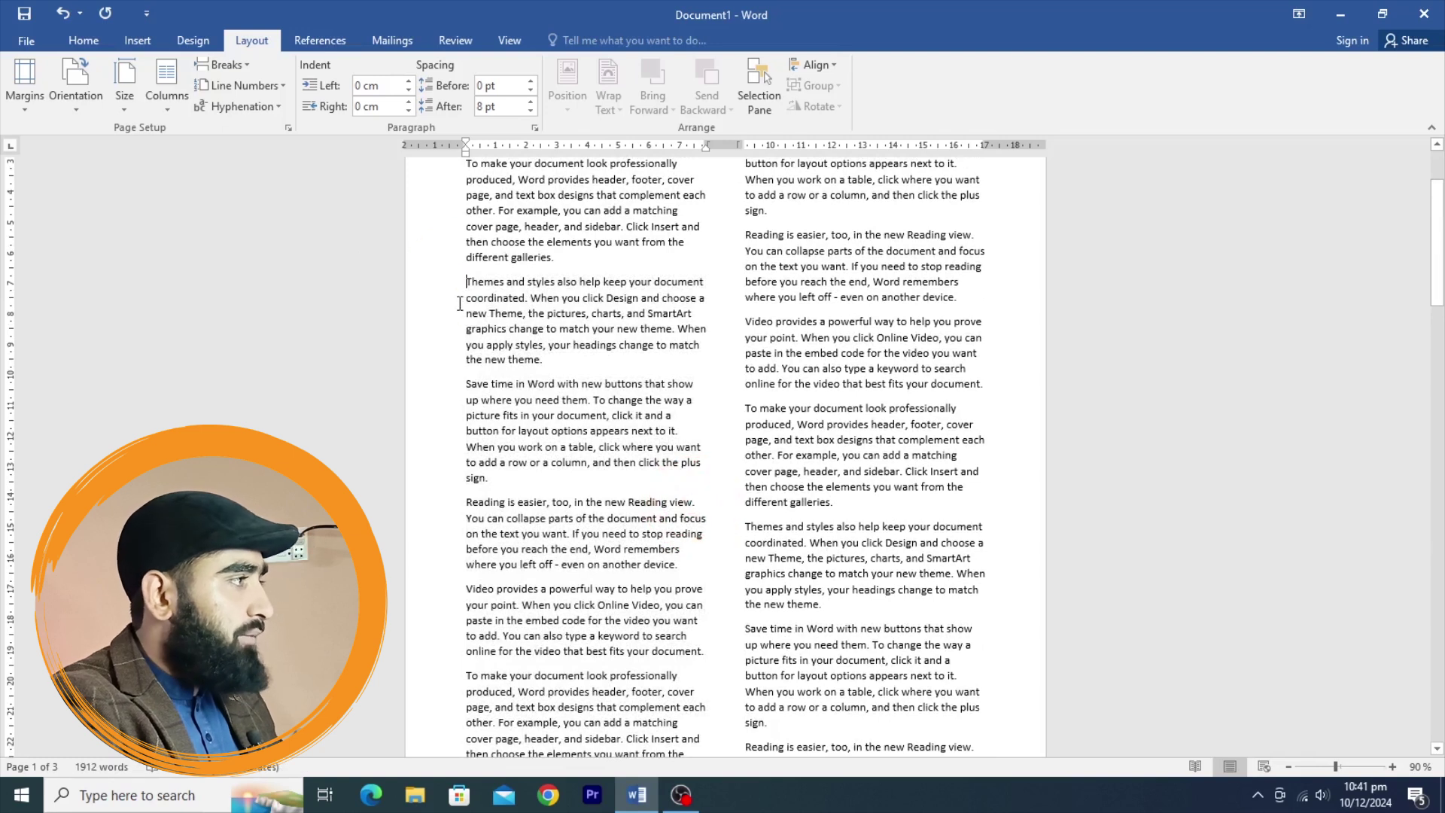
{"action": "left_click", "coordinate": [255, 66]}
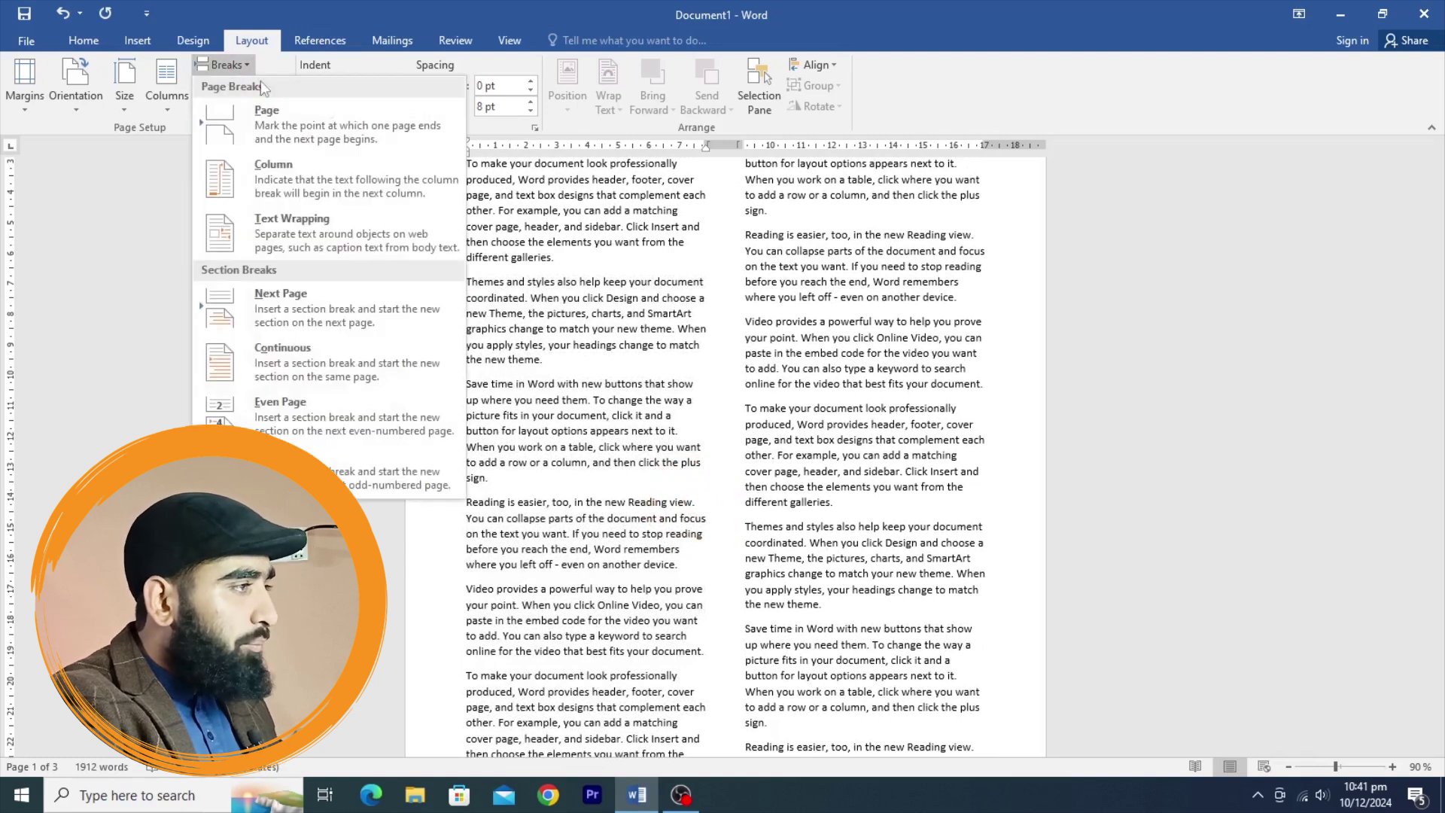
{"action": "left_click", "coordinate": [287, 179]}
{"action": "scroll", "coordinate": [648, 529], "scroll_direction": "down", "scroll_amount": 3}
{"action": "scroll", "coordinate": [648, 529], "scroll_direction": "up", "scroll_amount": 4}
{"action": "key", "text": "ctrl+z"}
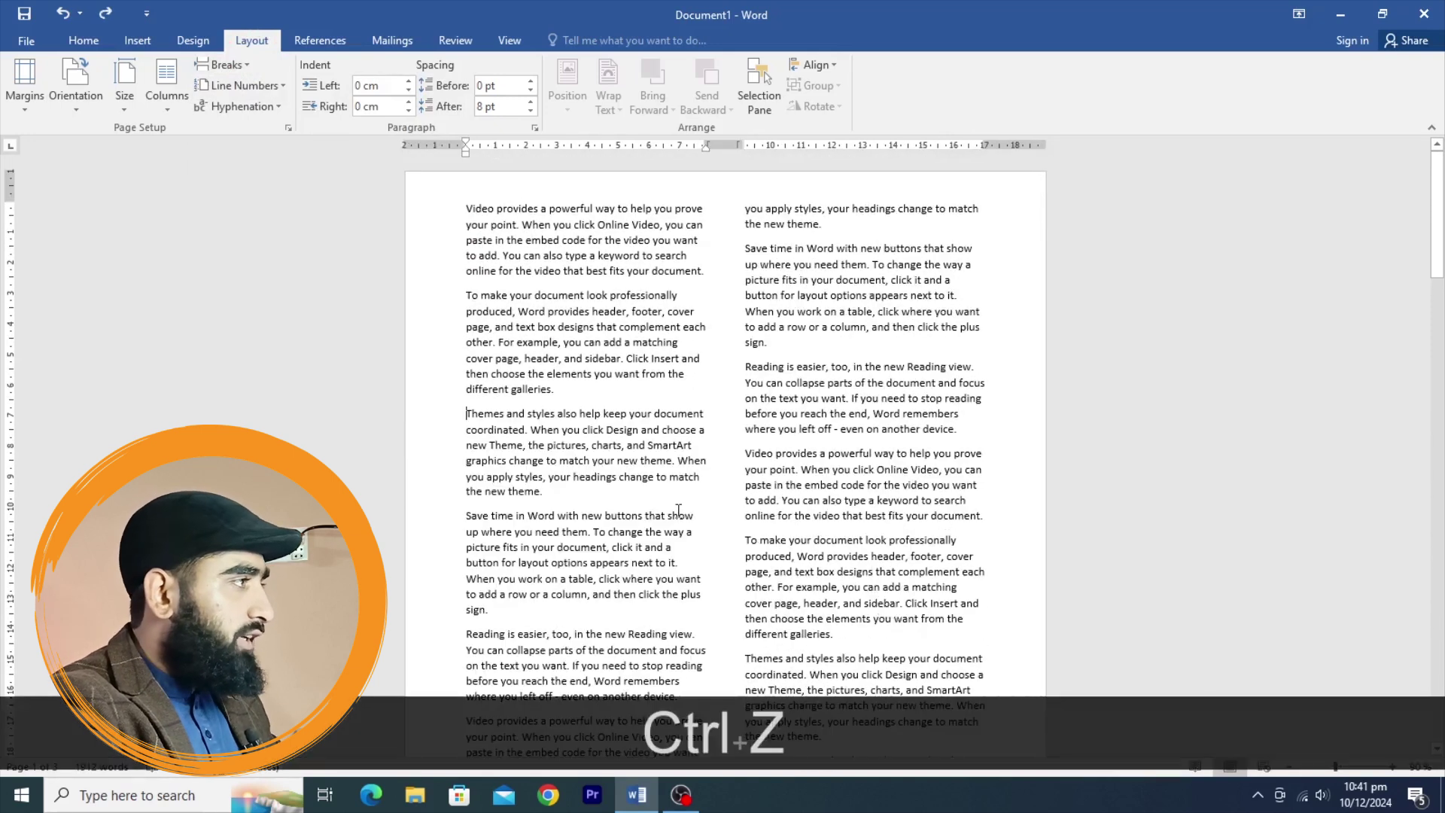
Return the document's text to a one-column layout
{"action": "left_click", "coordinate": [226, 65]}
{"action": "left_click", "coordinate": [167, 84]}
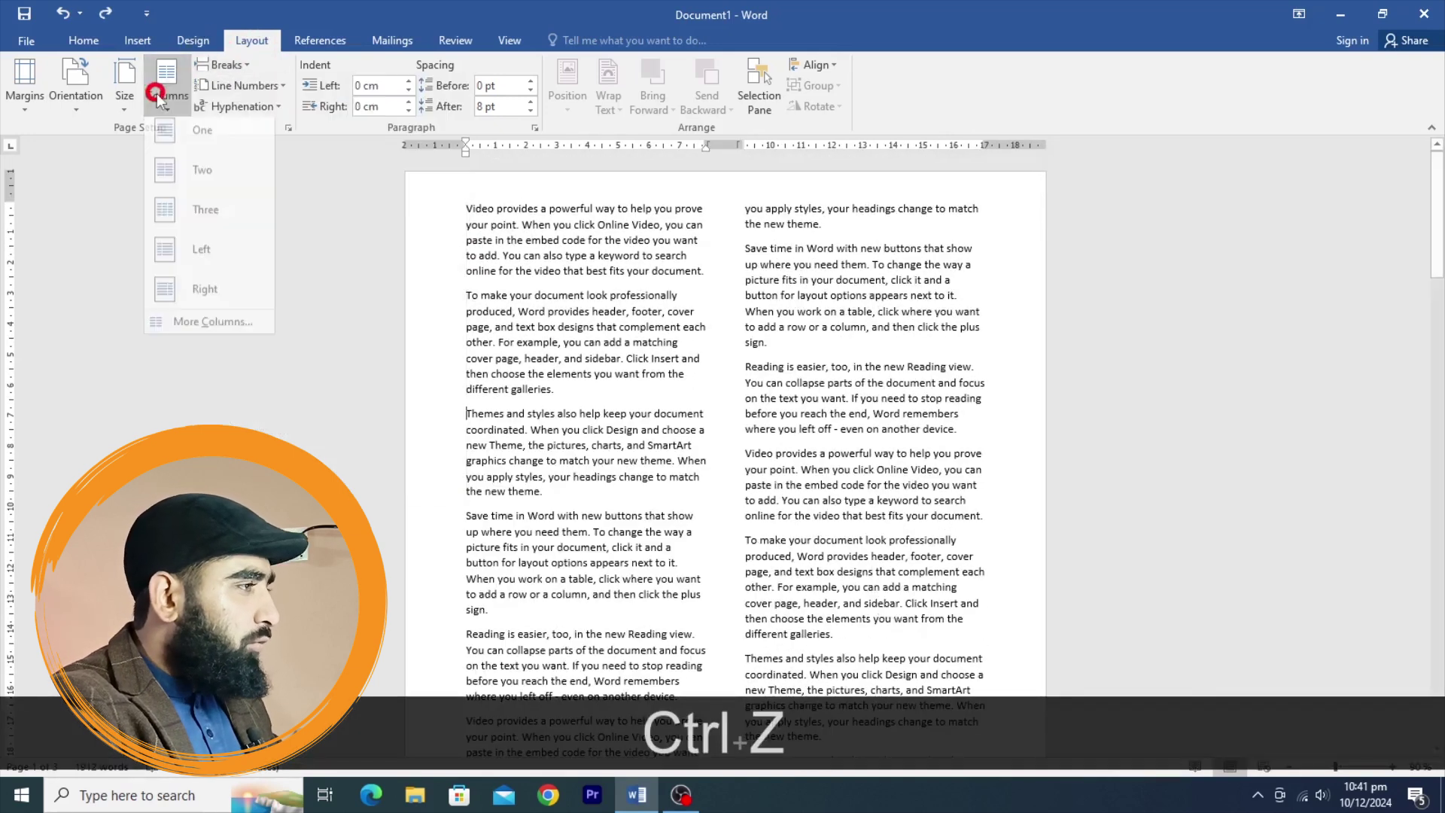
{"action": "left_click", "coordinate": [201, 137]}
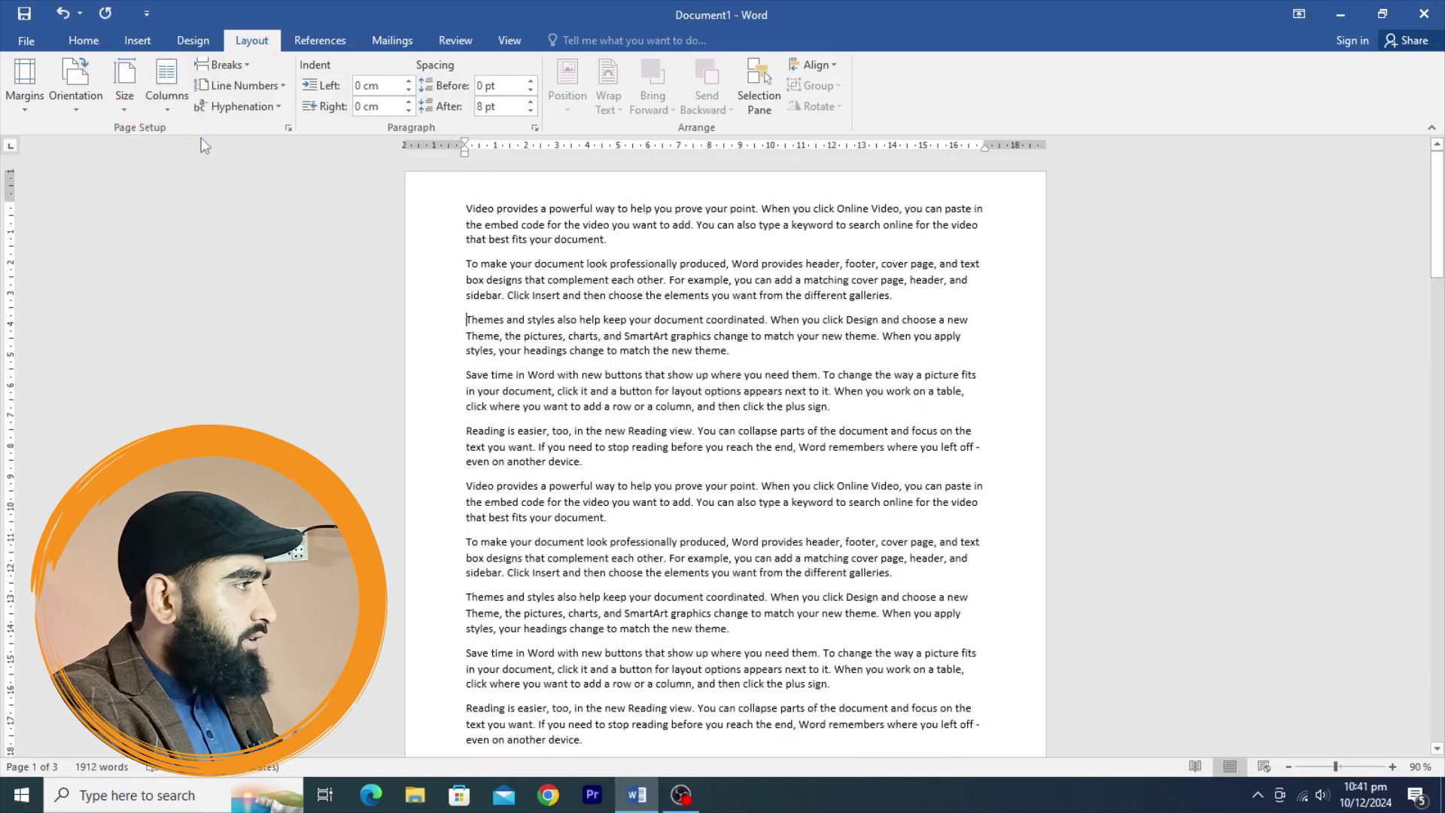
Draw a square shape over the beginning of the third paragraph, and deselect it
{"action": "left_click", "coordinate": [252, 64]}
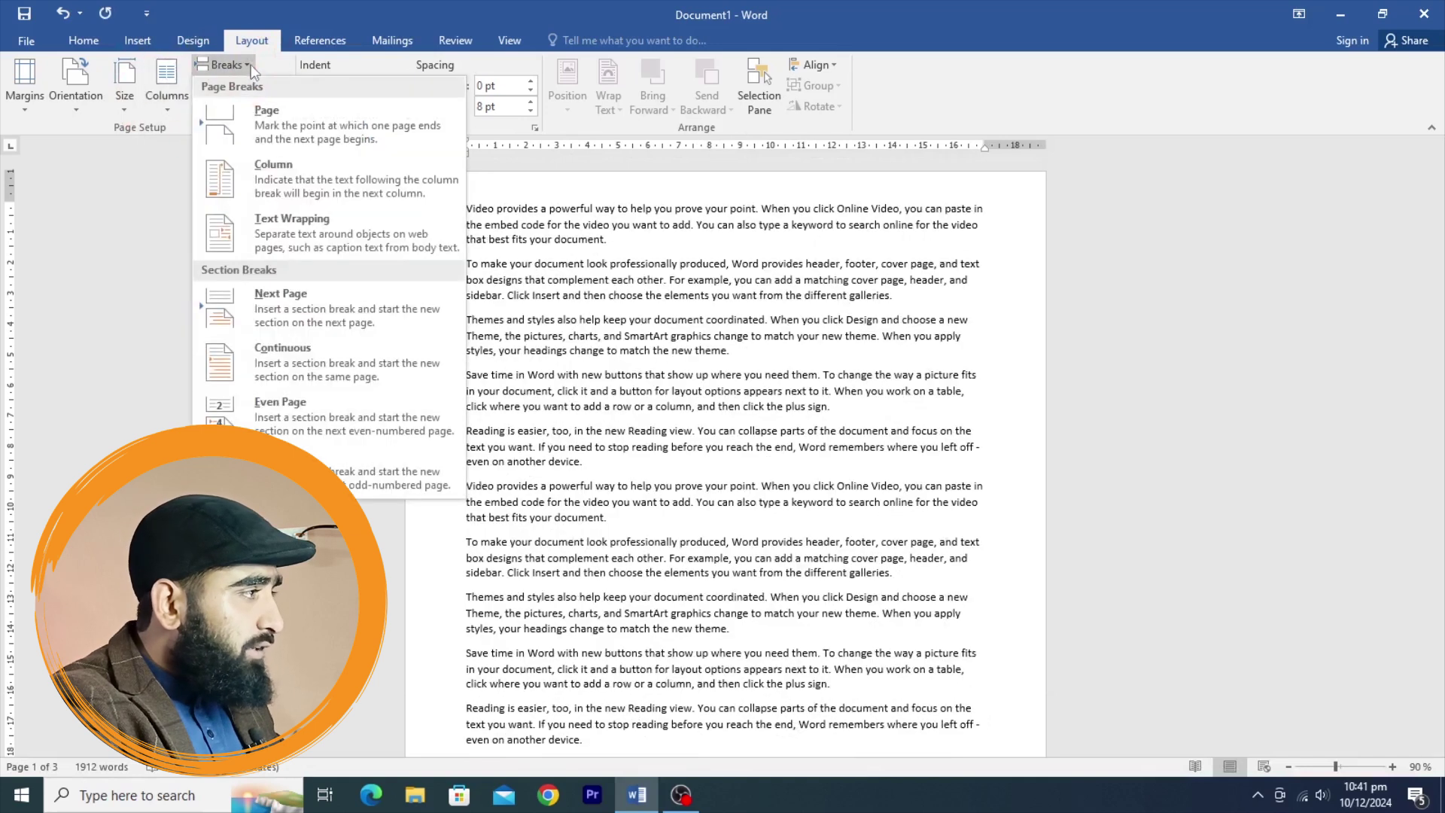
{"action": "left_click", "coordinate": [304, 230]}
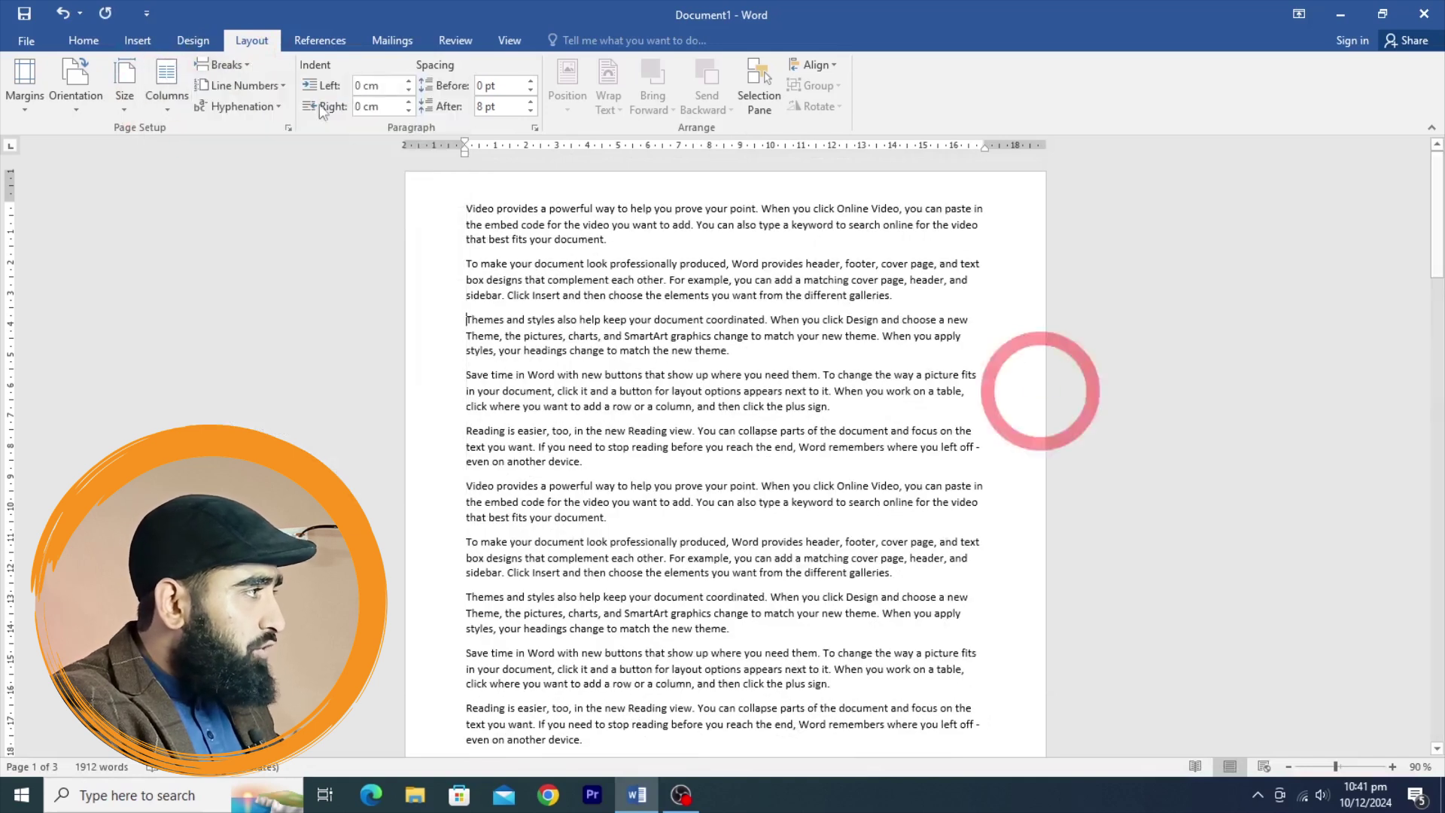
{"action": "left_click", "coordinate": [140, 43]}
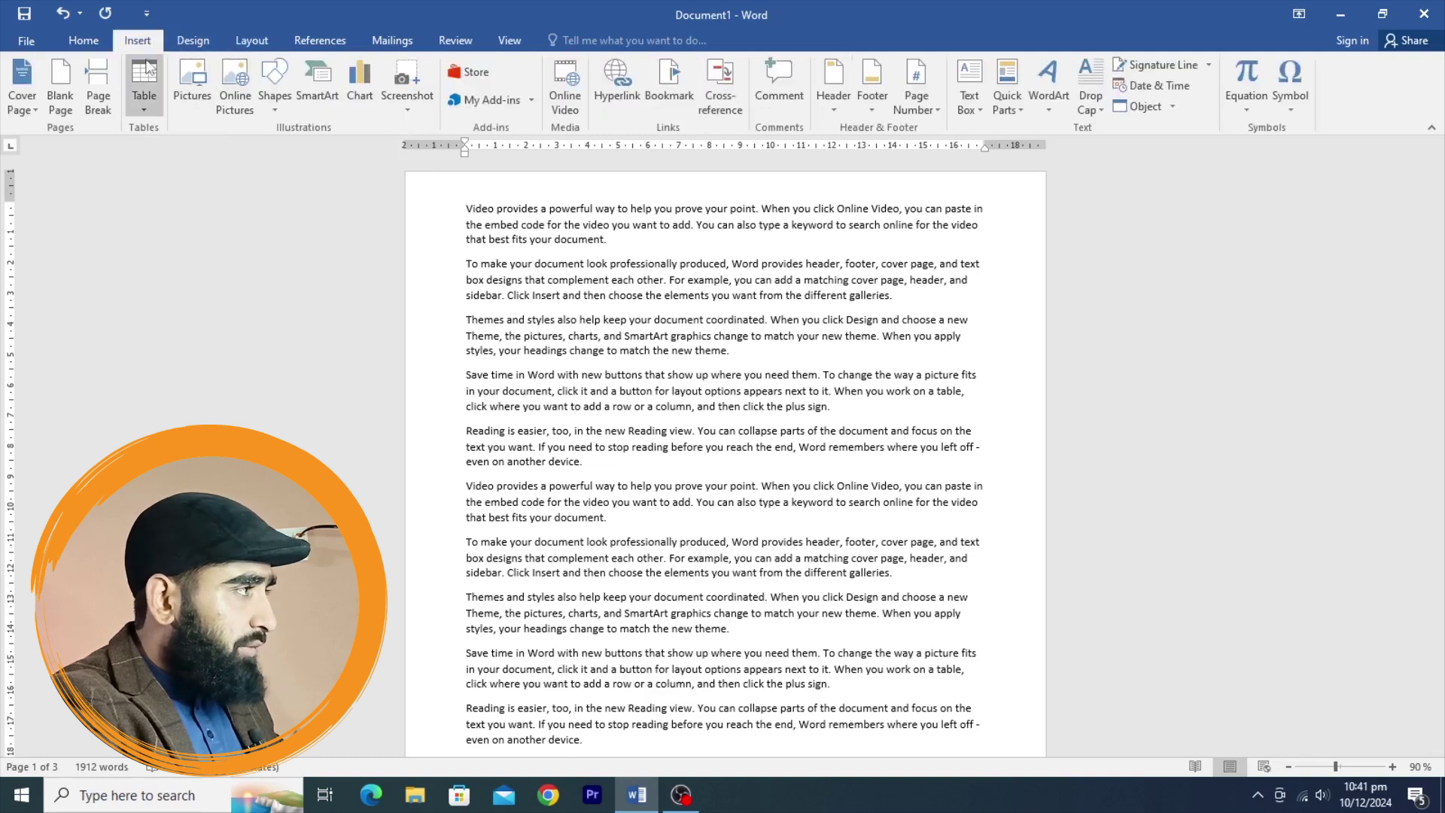
{"action": "left_click", "coordinate": [268, 99]}
{"action": "left_click", "coordinate": [325, 146]}
{"action": "left_click_drag", "start_coordinate": [451, 287], "coordinate": [555, 389]}
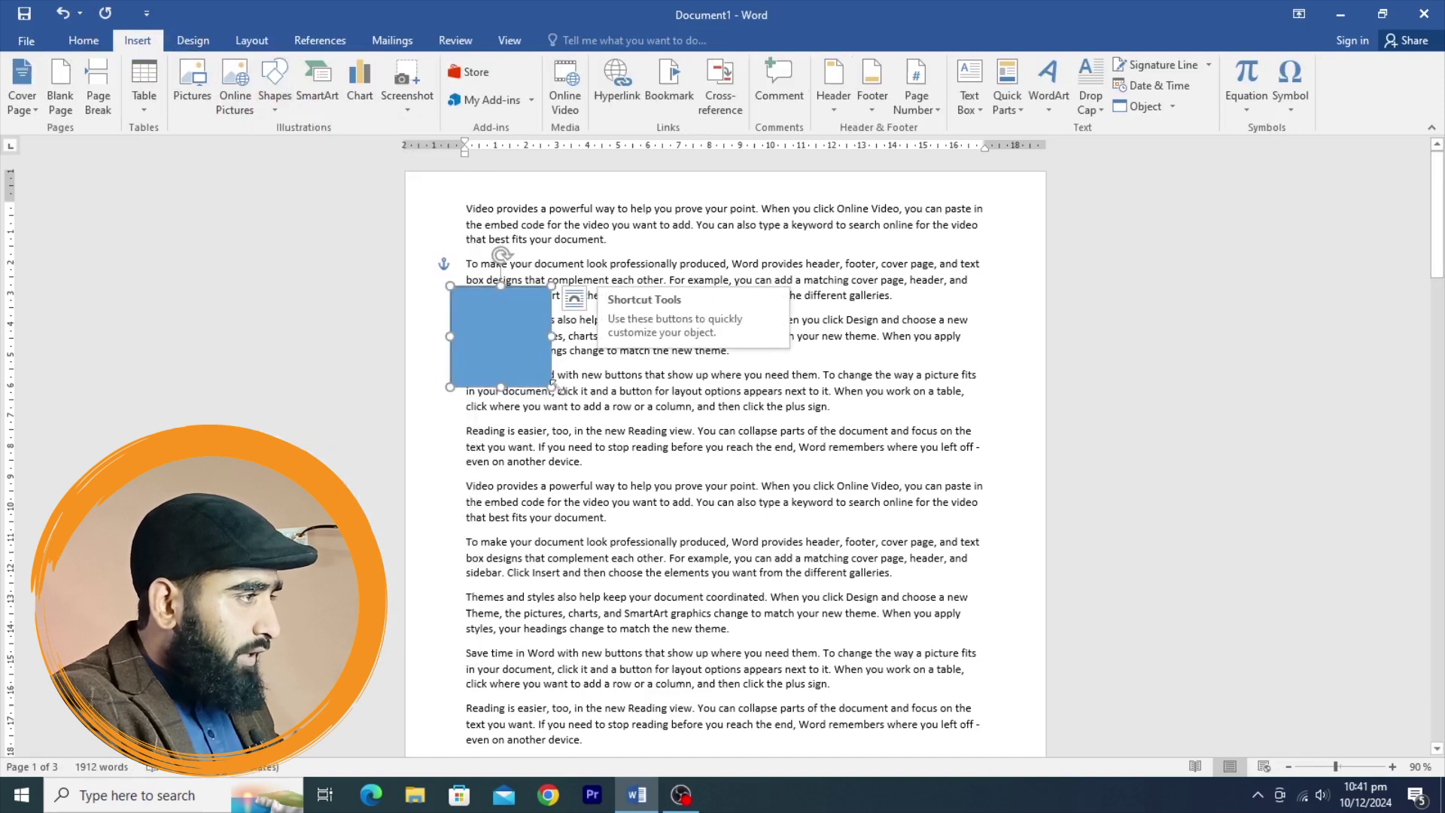
{"action": "left_click", "coordinate": [574, 351]}
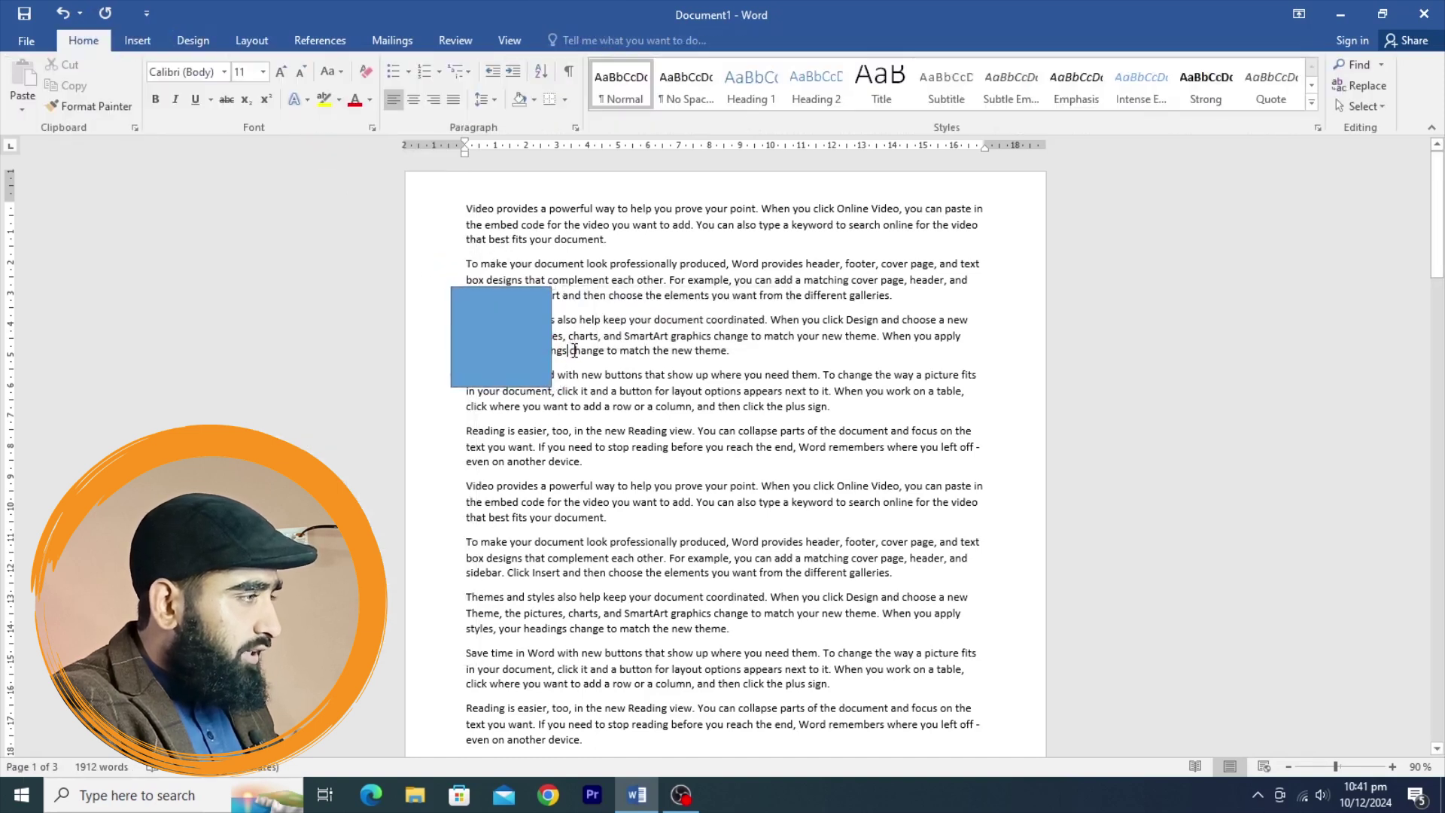
Insert a text wrapping break after "headings" in the third paragraph, and move the square slightly right and down over the text
{"action": "left_click", "coordinate": [253, 41]}
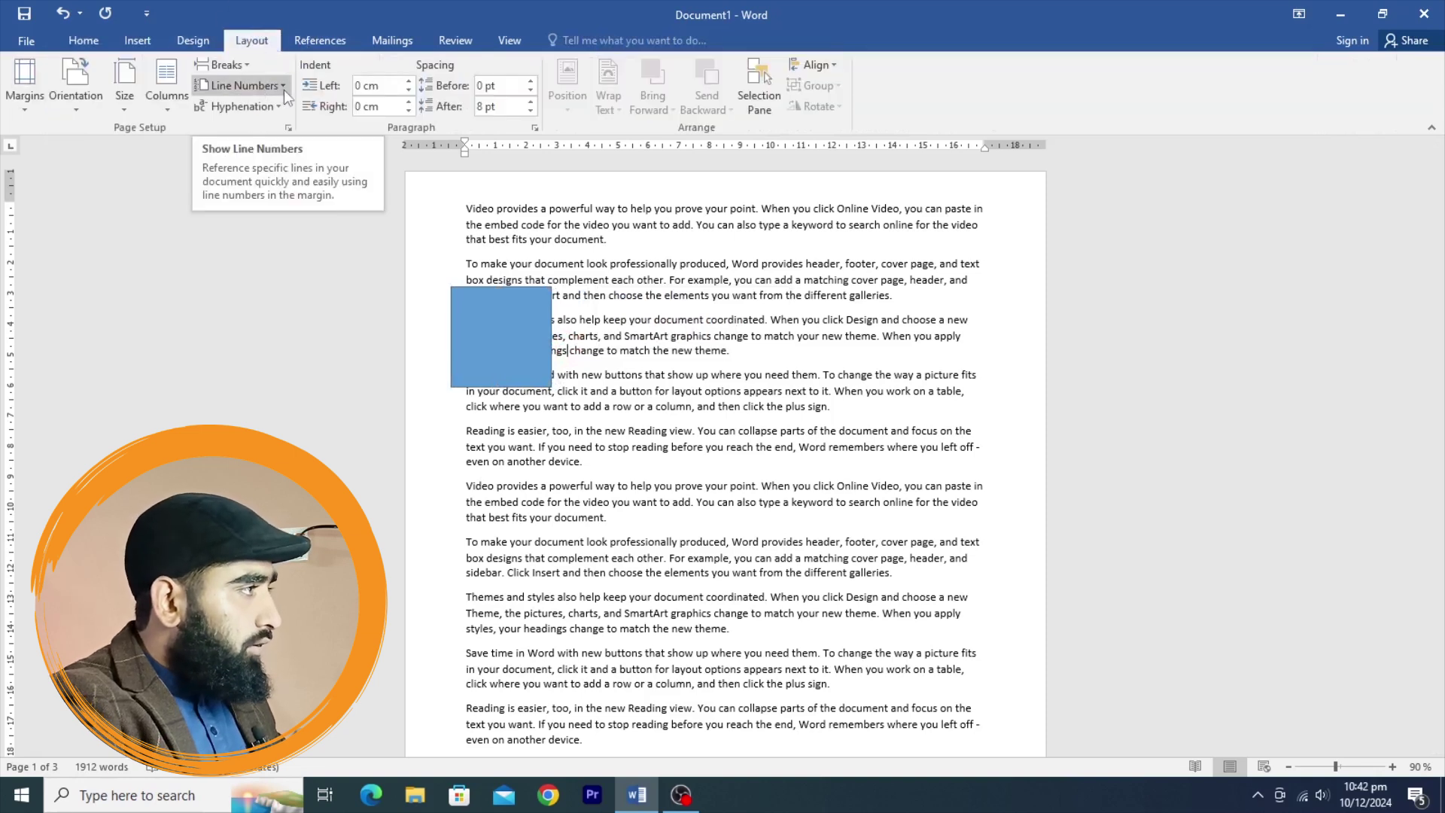
{"action": "left_click", "coordinate": [242, 66]}
{"action": "left_click", "coordinate": [285, 230]}
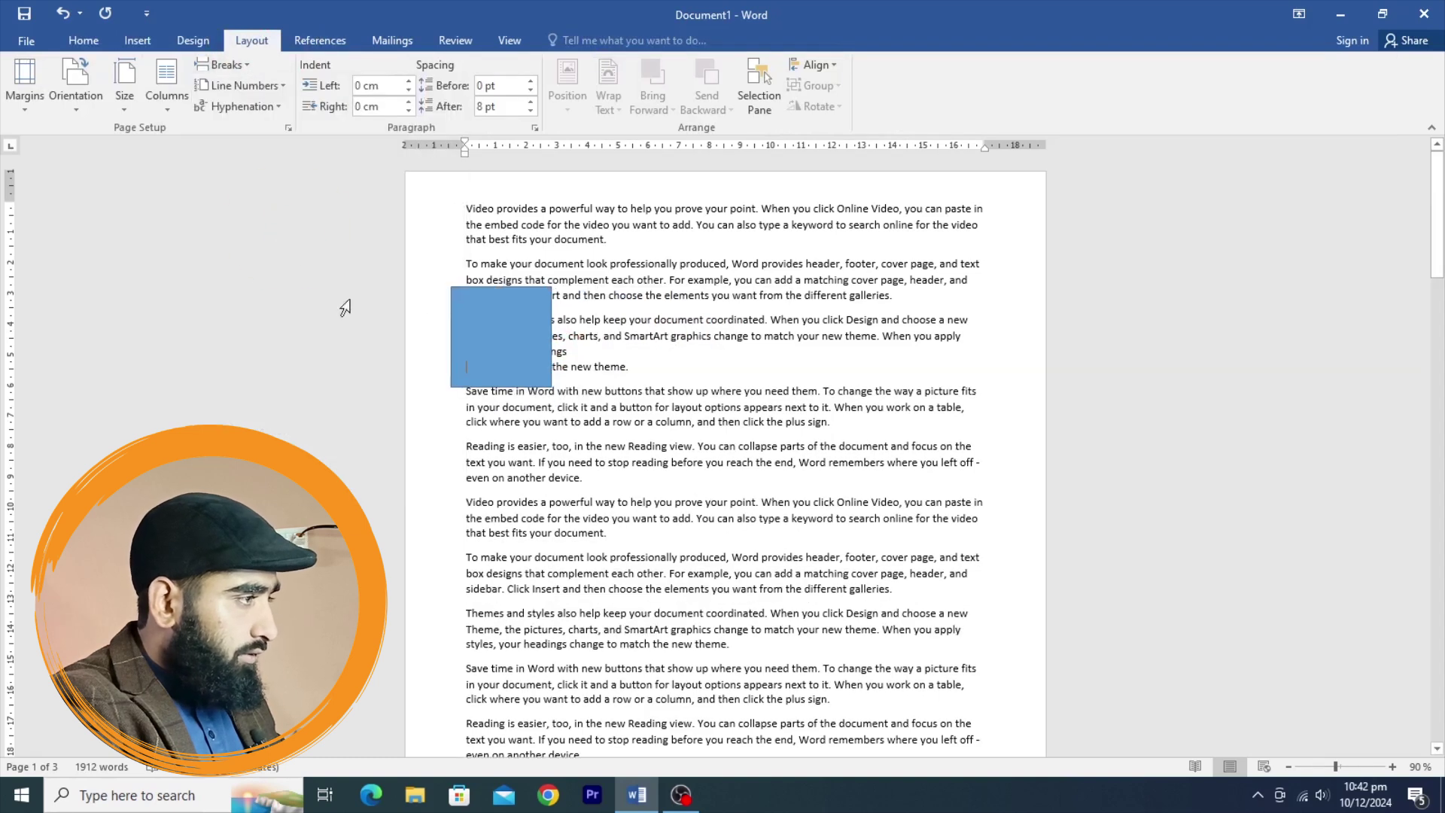
{"action": "left_click_drag", "start_coordinate": [497, 332], "coordinate": [567, 355]}
Replace the whole third paragraph, starting with "Themes and styles", with a text wrapping break
{"action": "left_click", "coordinate": [484, 349]}
{"action": "left_click_drag", "start_coordinate": [466, 336], "coordinate": [494, 371]}
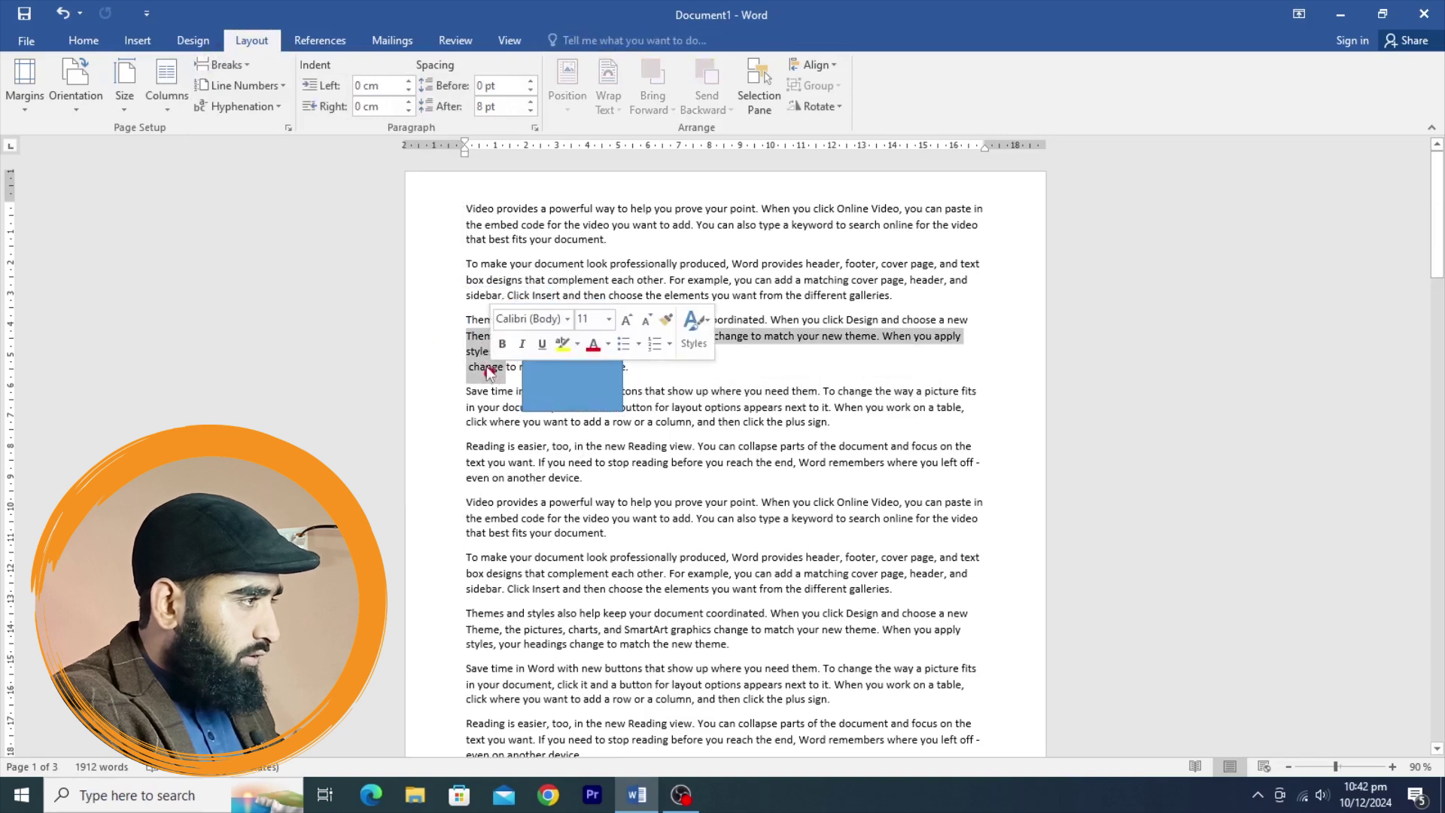
{"action": "left_click_drag", "start_coordinate": [466, 319], "coordinate": [630, 369]}
{"action": "left_click", "coordinate": [246, 66]}
{"action": "left_click", "coordinate": [303, 222]}
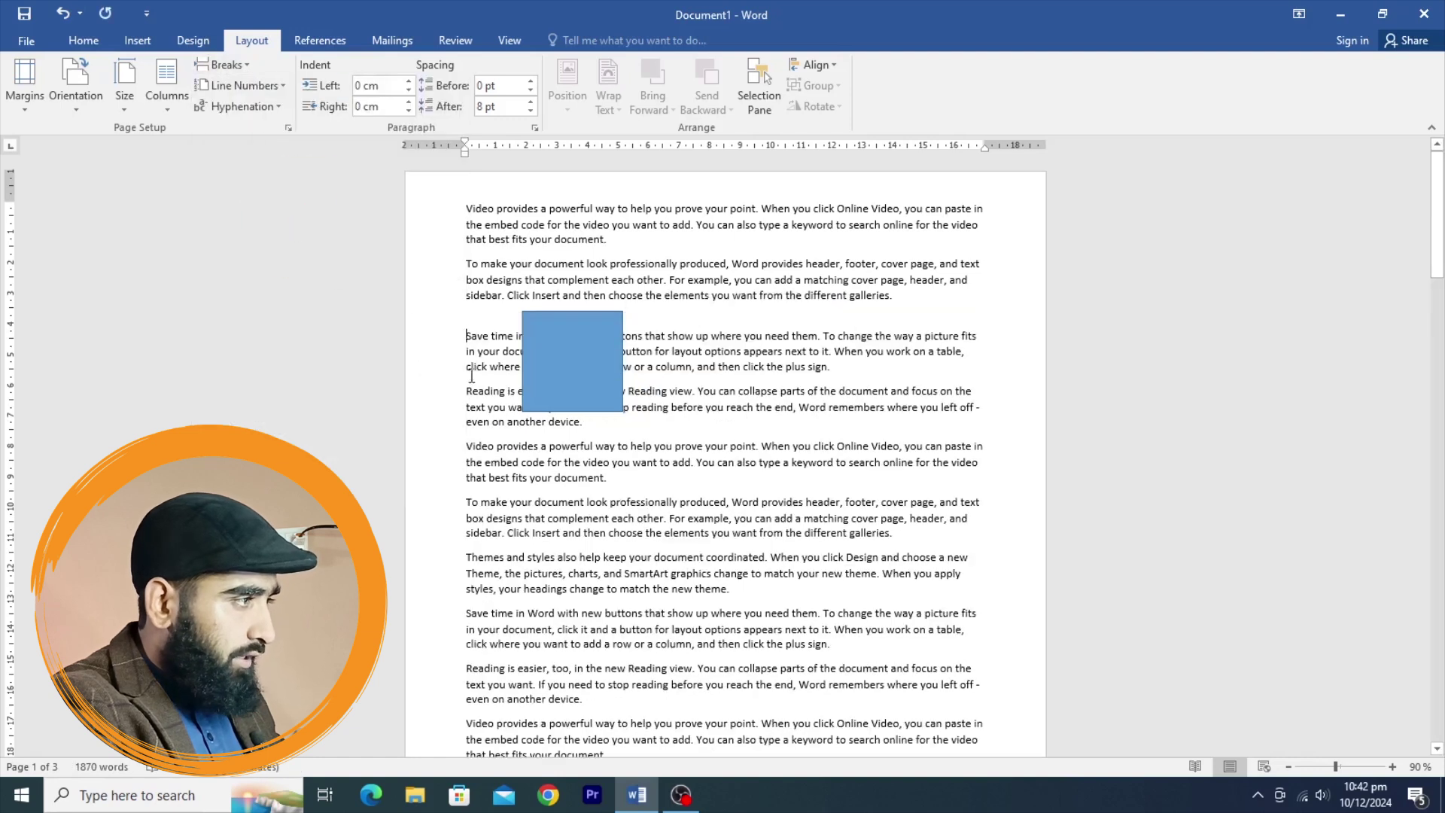
Move the square slightly up, and replace the five paragraphs from "Save time" through the next "Themes and styles" paragraph with a text wrapping break
{"action": "mouse_move", "coordinate": [549, 360]}
{"action": "left_mouse_down"}
{"action": "mouse_move", "coordinate": [505, 290]}
{"action": "mouse_move", "coordinate": [508, 354]}
{"action": "mouse_move", "coordinate": [547, 342]}
{"action": "mouse_move", "coordinate": [964, 351]}
{"action": "mouse_move", "coordinate": [882, 382]}
{"action": "mouse_move", "coordinate": [971, 561]}
{"action": "mouse_move", "coordinate": [924, 591]}
{"action": "left_mouse_up"}
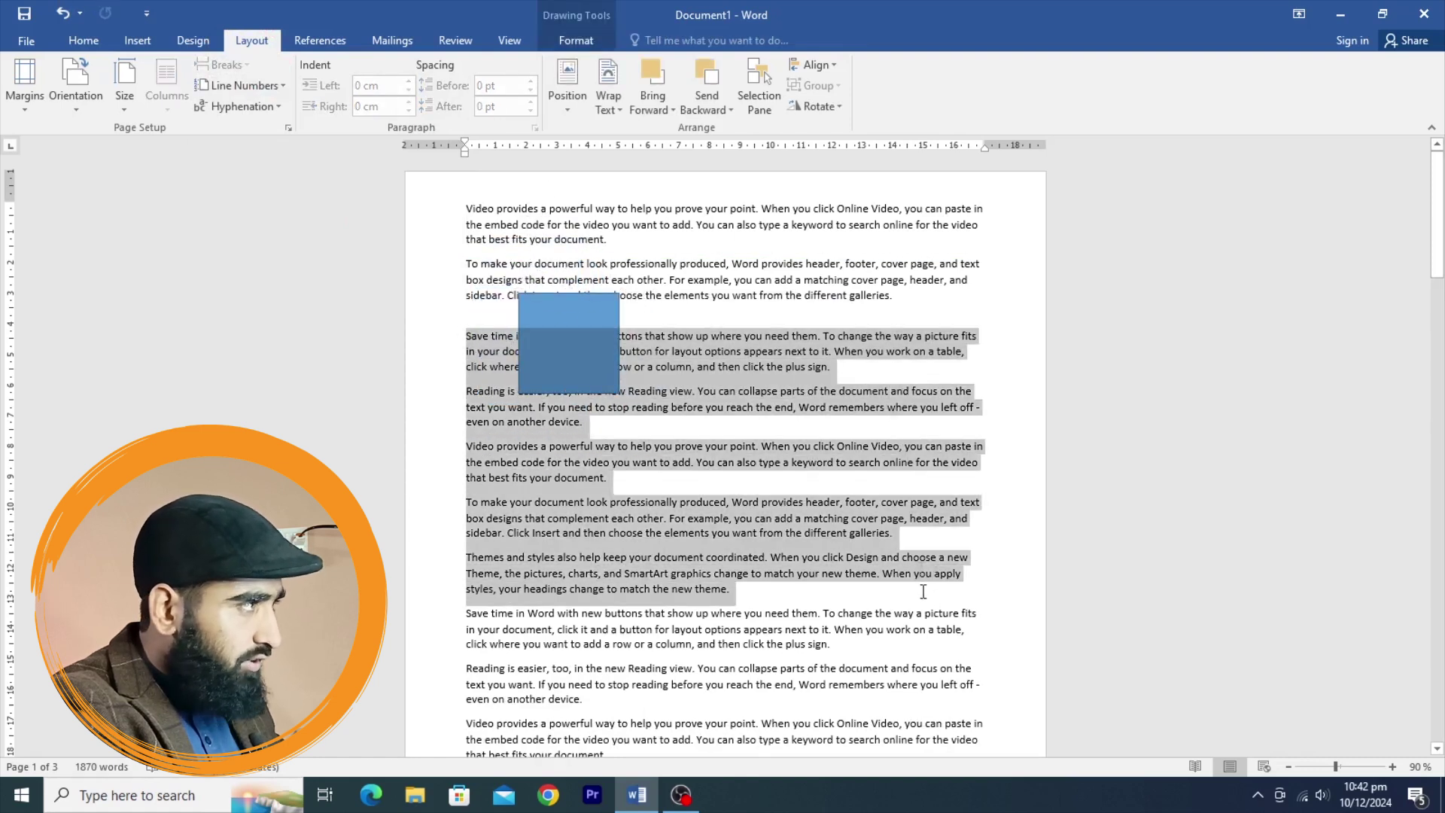
{"action": "left_click", "coordinate": [226, 65]}
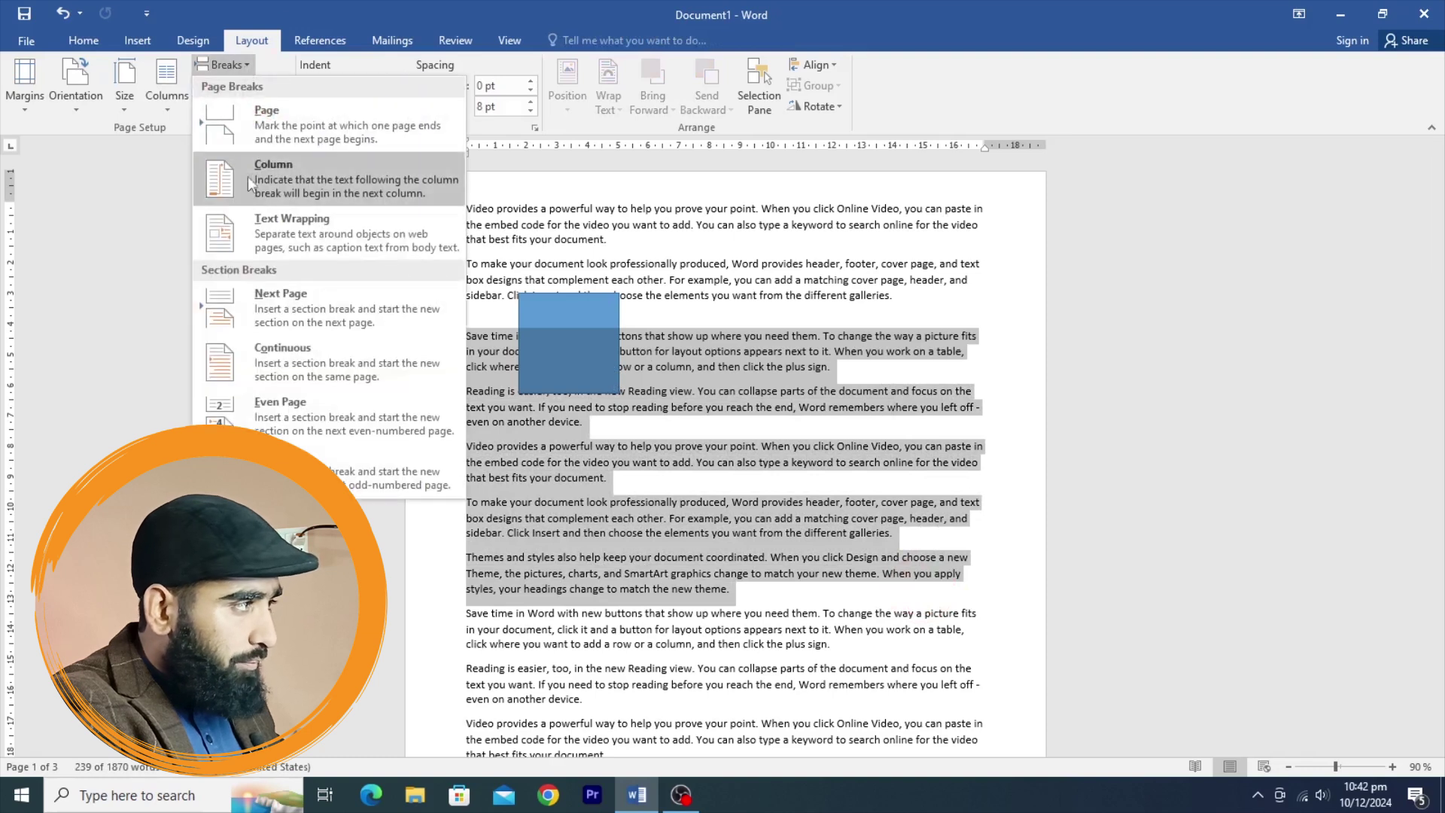
{"action": "left_click", "coordinate": [260, 226]}
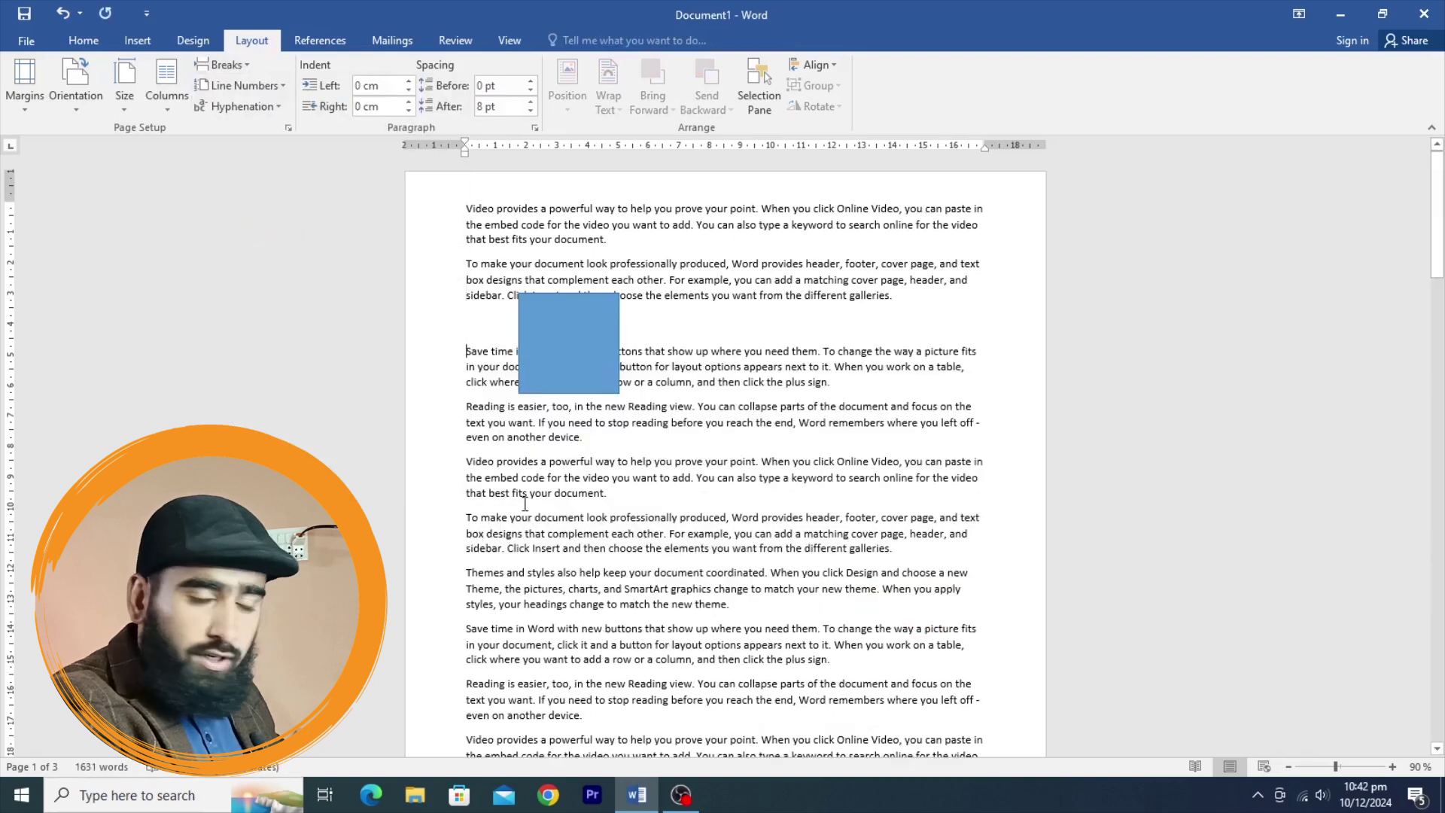
Insert two text wrapping breaks on the empty line below the second paragraph
{"action": "left_click", "coordinate": [477, 324]}
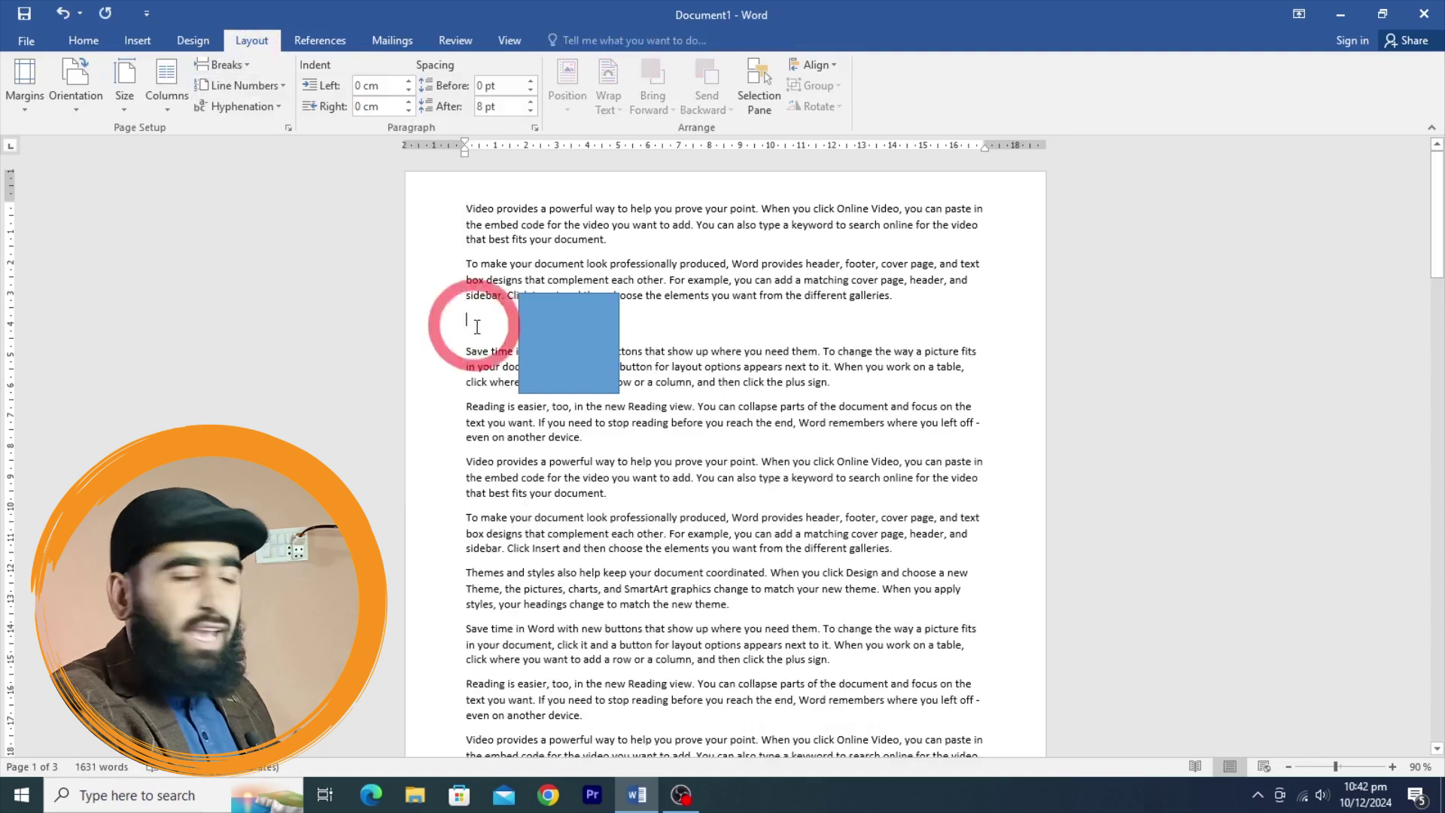
{"action": "left_click", "coordinate": [229, 65]}
{"action": "left_click", "coordinate": [272, 223]}
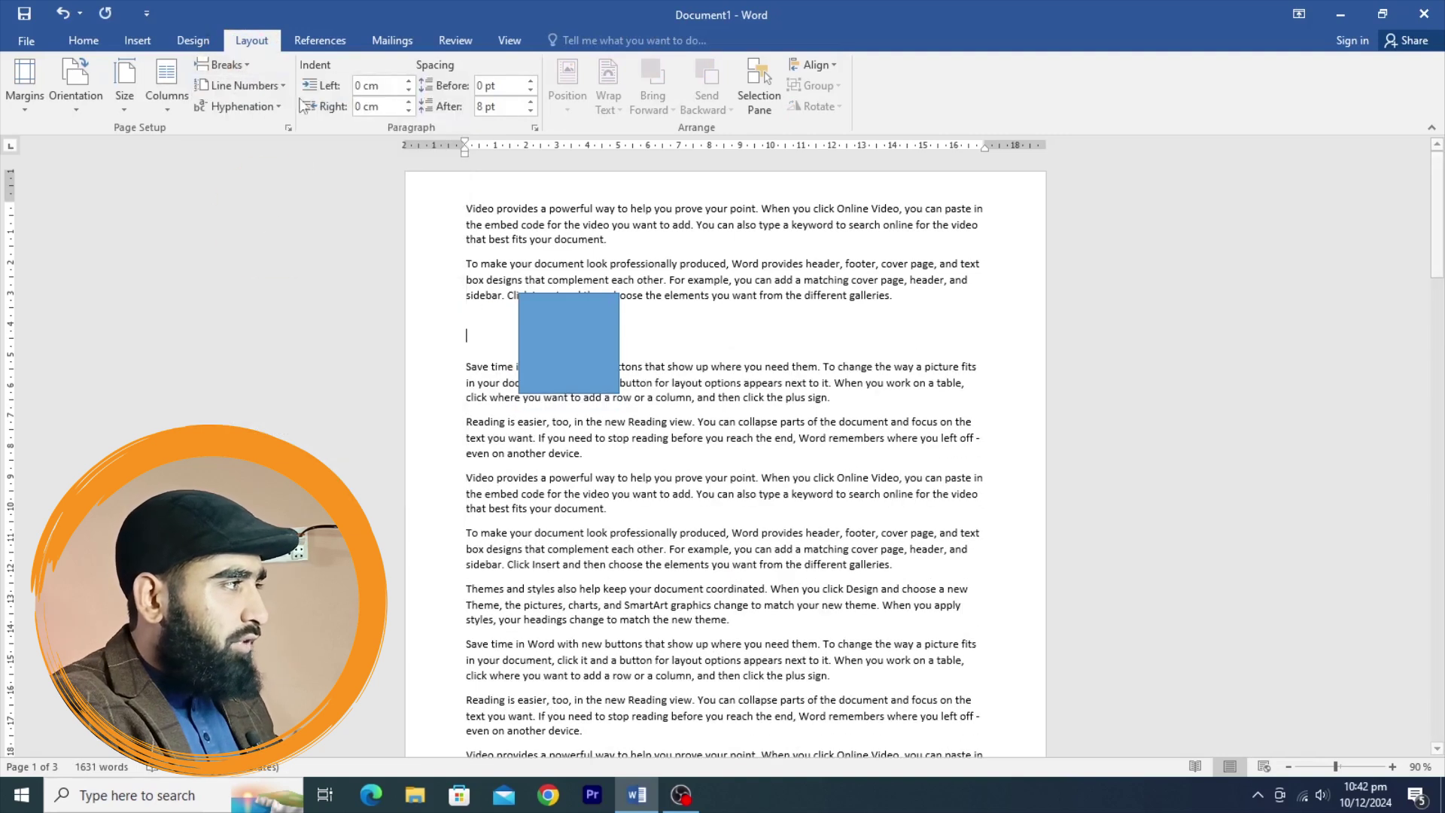
{"action": "left_click", "coordinate": [226, 65]}
{"action": "left_click", "coordinate": [264, 224]}
Shorten the square into a rectangle and place it against the left margin in the gap below the second paragraph
{"action": "mouse_move", "coordinate": [557, 350]}
{"action": "left_mouse_down"}
{"action": "mouse_move", "coordinate": [474, 345]}
{"action": "mouse_move", "coordinate": [592, 324]}
{"action": "left_mouse_up"}
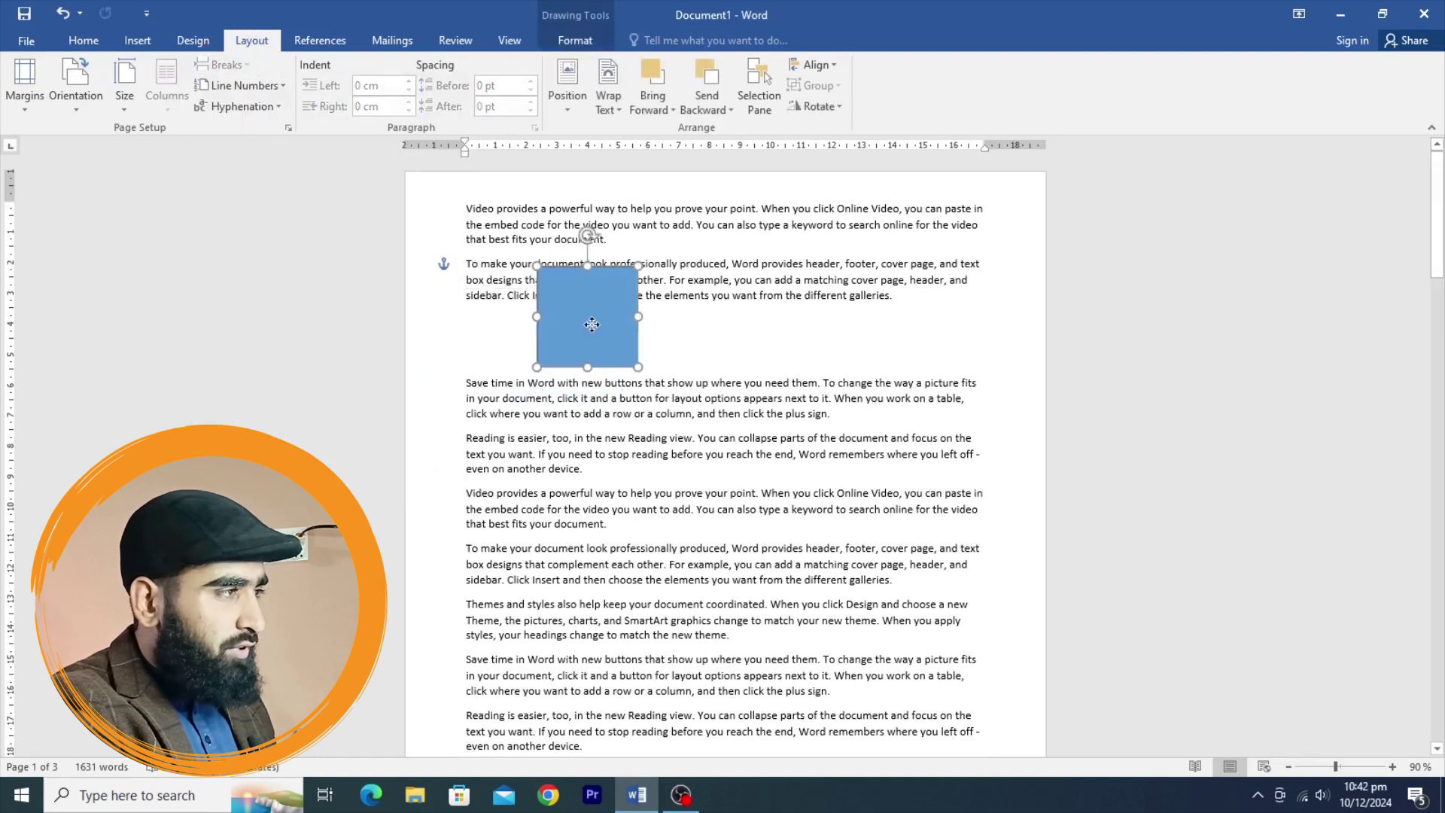
{"action": "left_click_drag", "start_coordinate": [589, 265], "coordinate": [513, 321]}
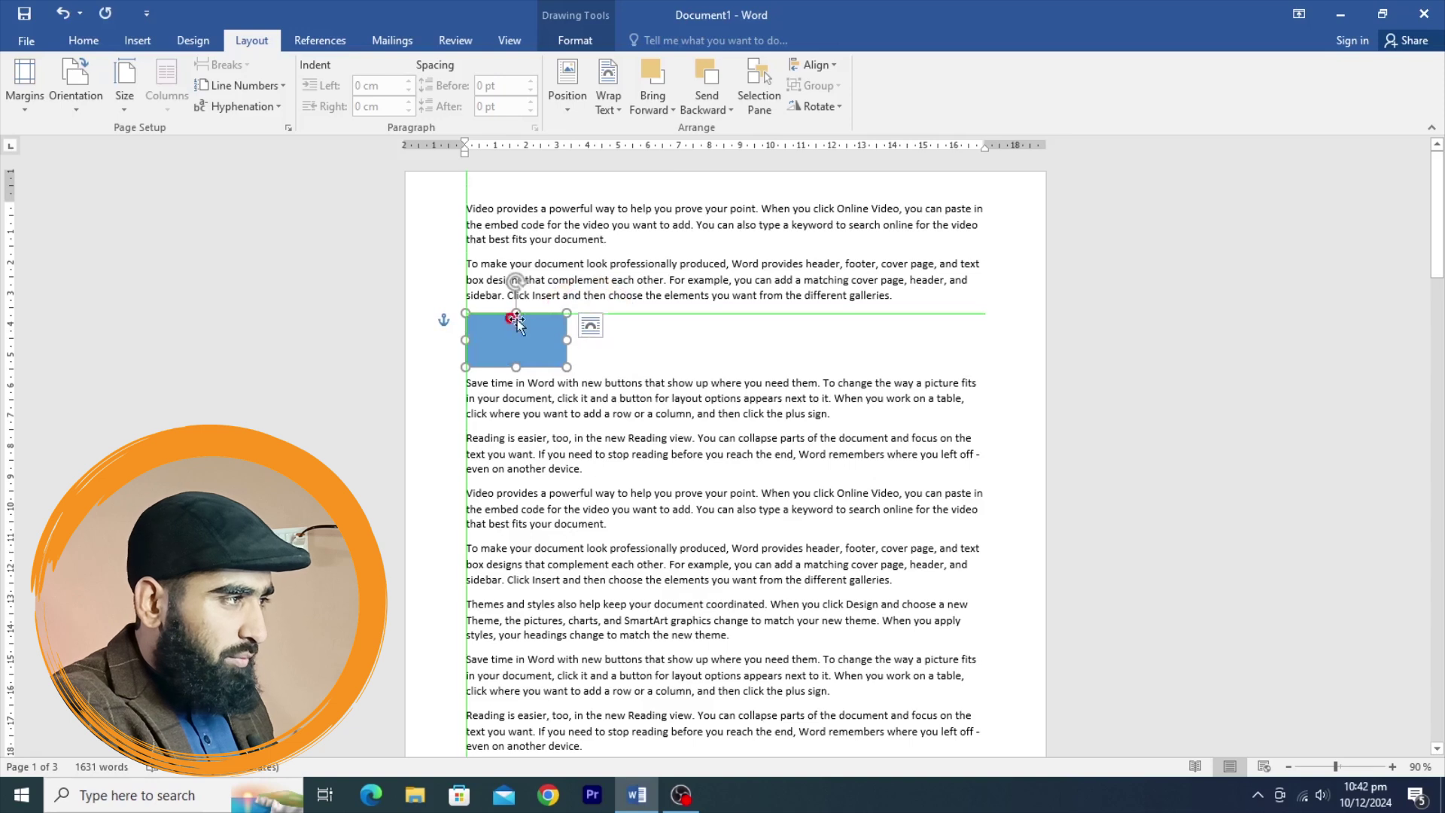
{"action": "left_click", "coordinate": [592, 354]}
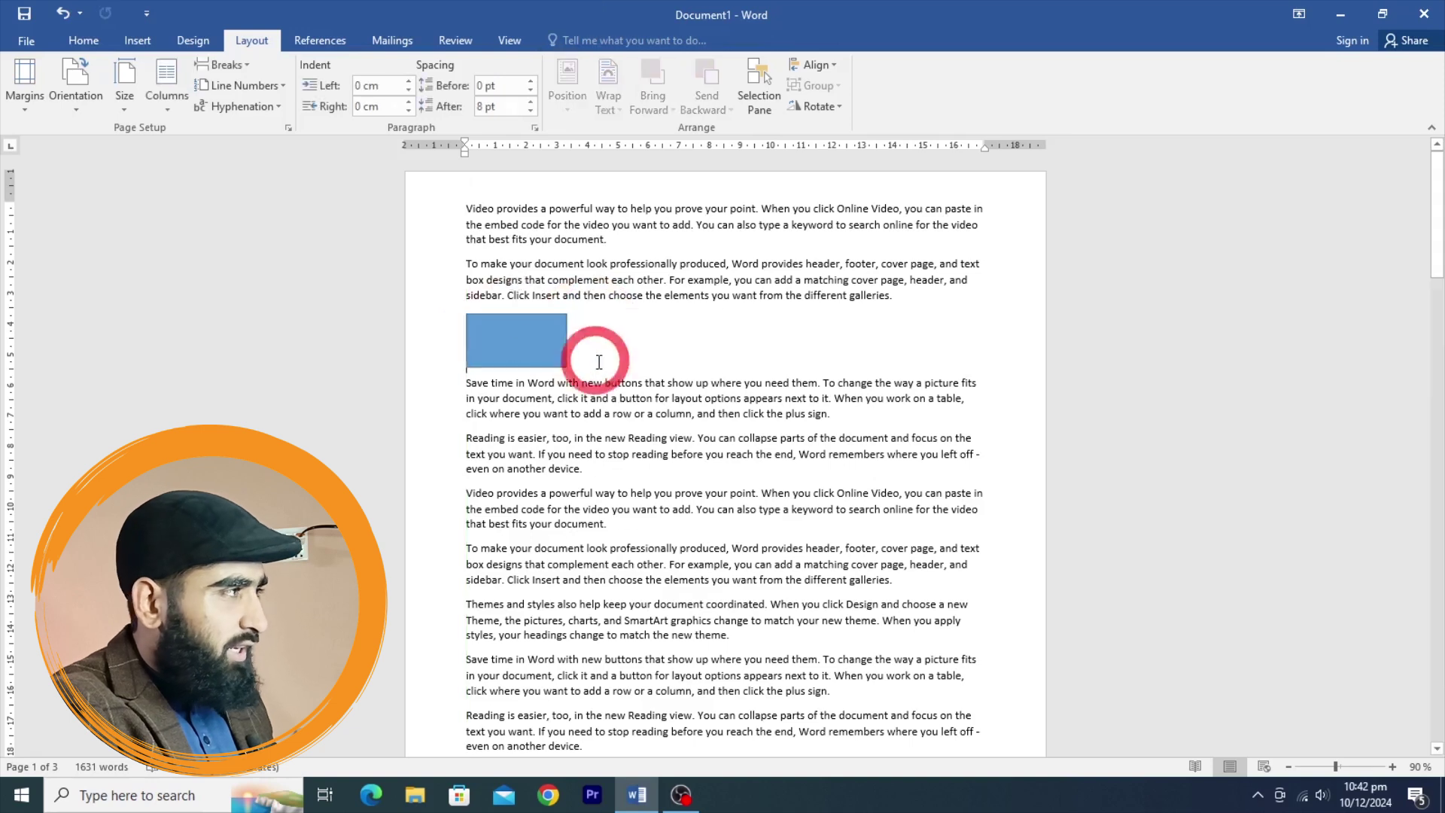
Insert another text wrapping break below the rectangle, and add three empty paragraphs above the "Save time" paragraph
{"action": "left_click", "coordinate": [246, 66]}
{"action": "left_click", "coordinate": [288, 252]}
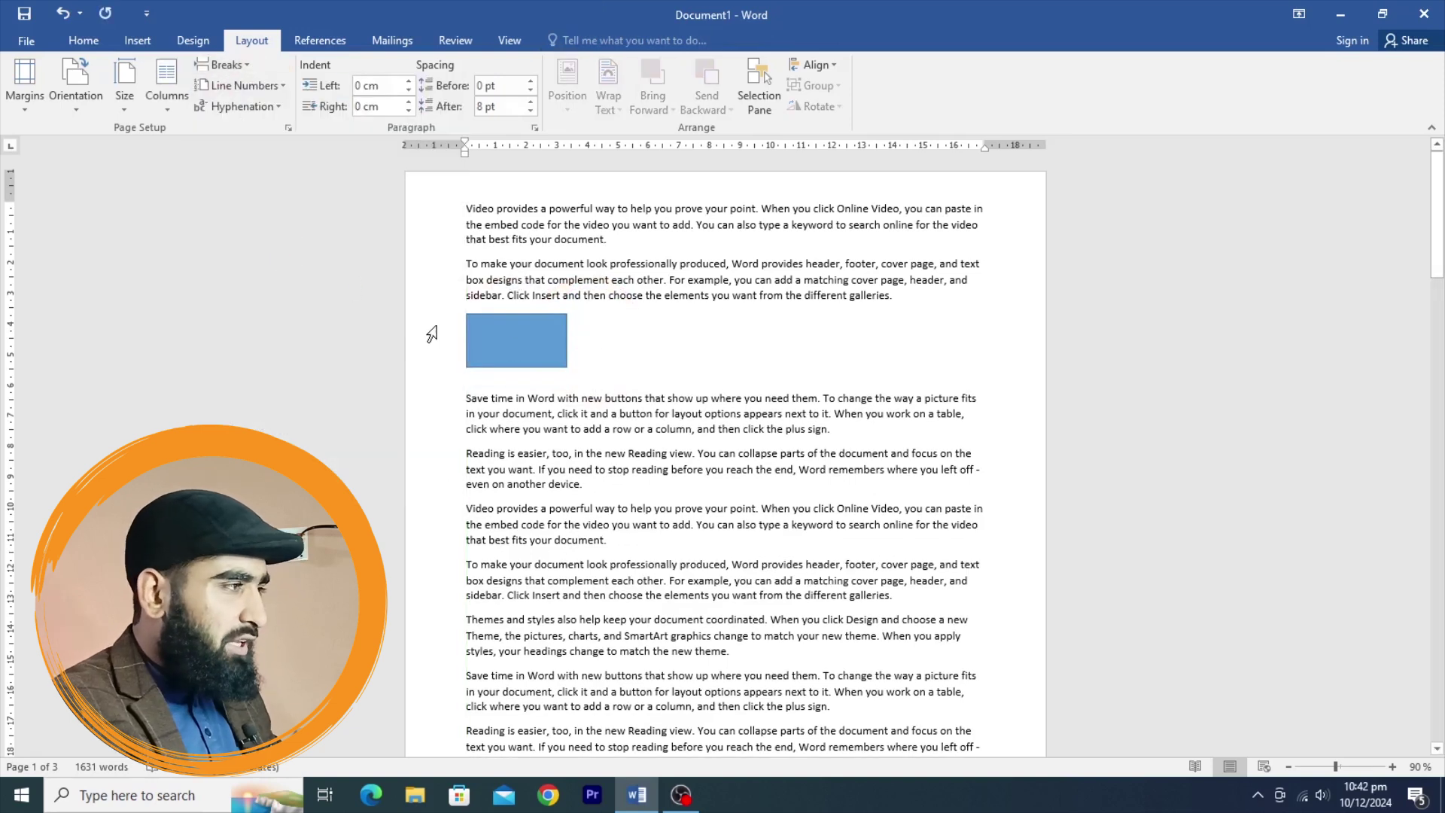
{"action": "key", "text": "Return"}
{"action": "key", "text": "Return"}
{"action": "key", "text": "Return"}
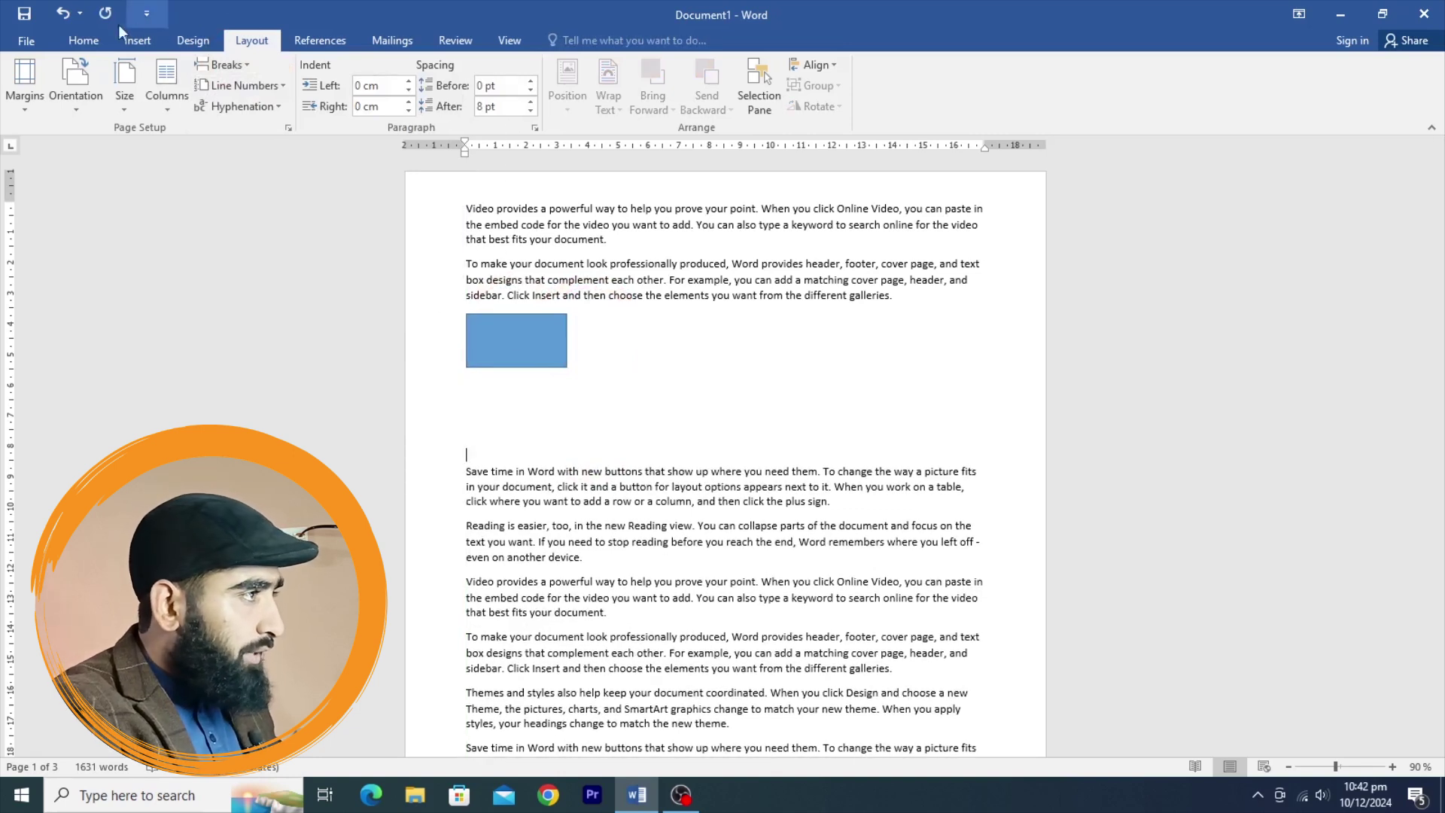
Show the formatting marks, and move the rectangle right to uncover and highlight the text wrapping break marks
{"action": "left_click", "coordinate": [98, 39]}
{"action": "left_click", "coordinate": [569, 71]}
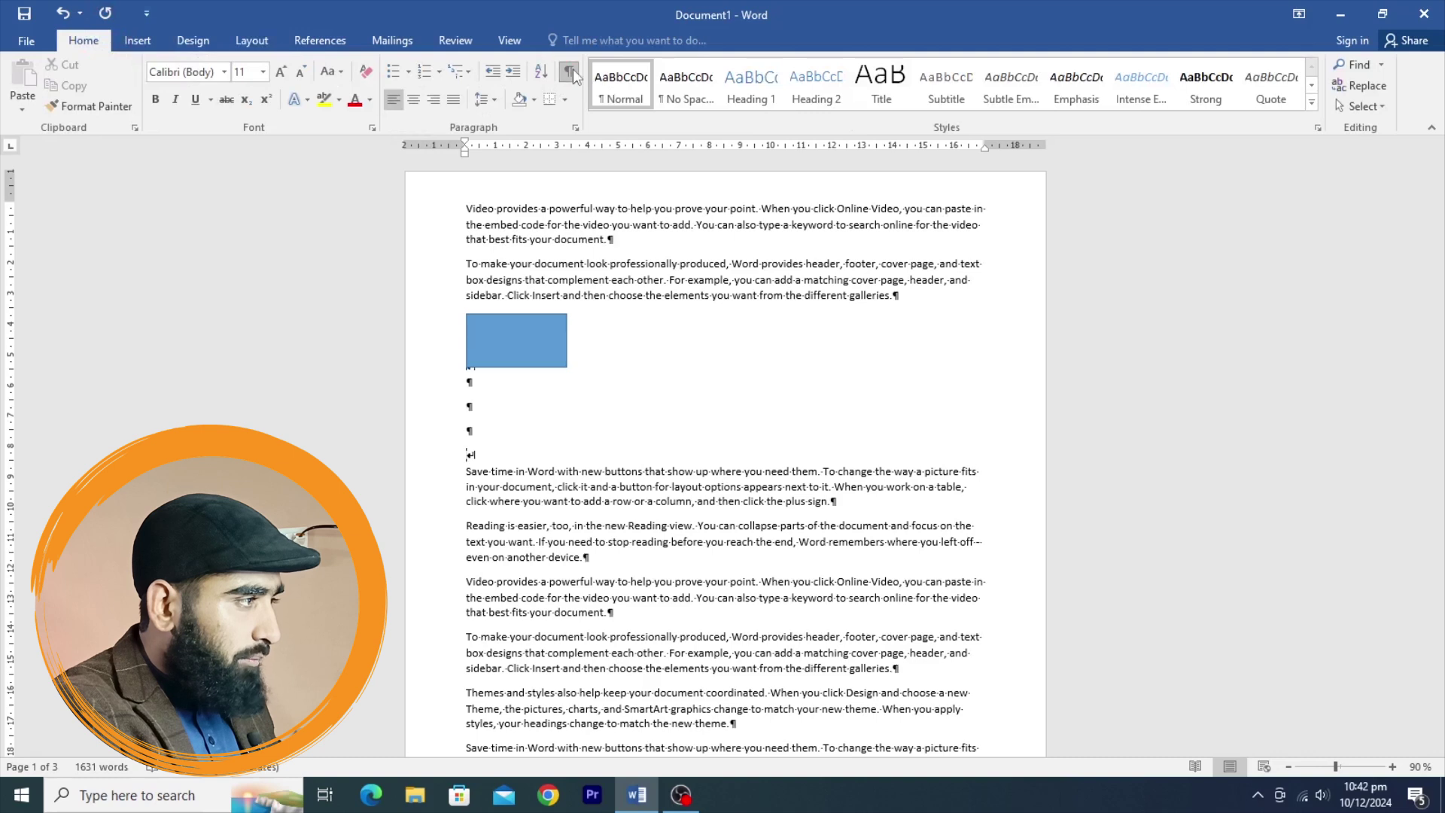
{"action": "left_click_drag", "start_coordinate": [524, 328], "coordinate": [642, 328]}
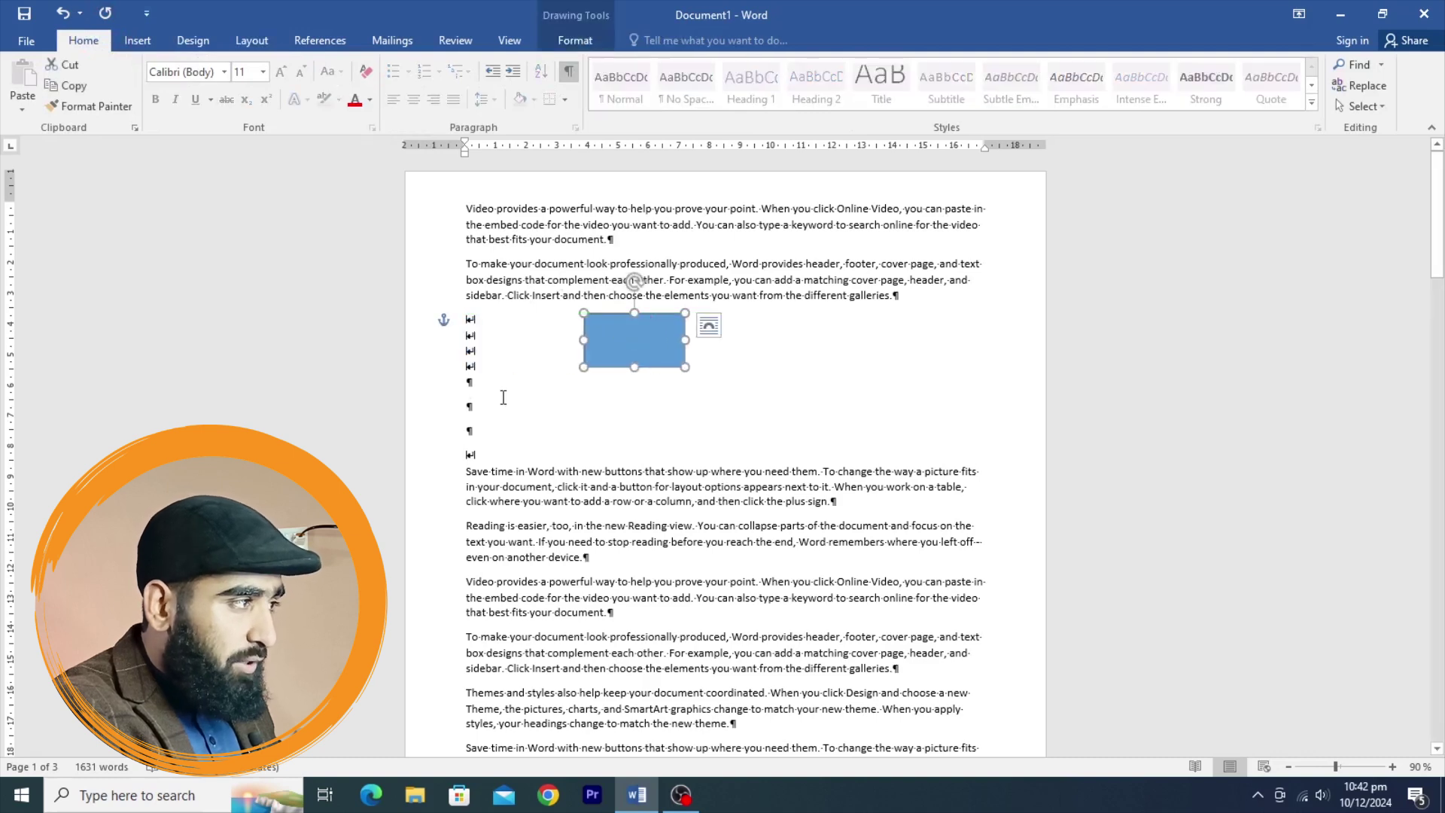
{"action": "left_click_drag", "start_coordinate": [487, 372], "coordinate": [463, 322]}
{"action": "mouse_move", "coordinate": [500, 380]}
{"action": "left_mouse_down"}
{"action": "mouse_move", "coordinate": [468, 366]}
{"action": "mouse_move", "coordinate": [465, 313]}
{"action": "left_mouse_up"}
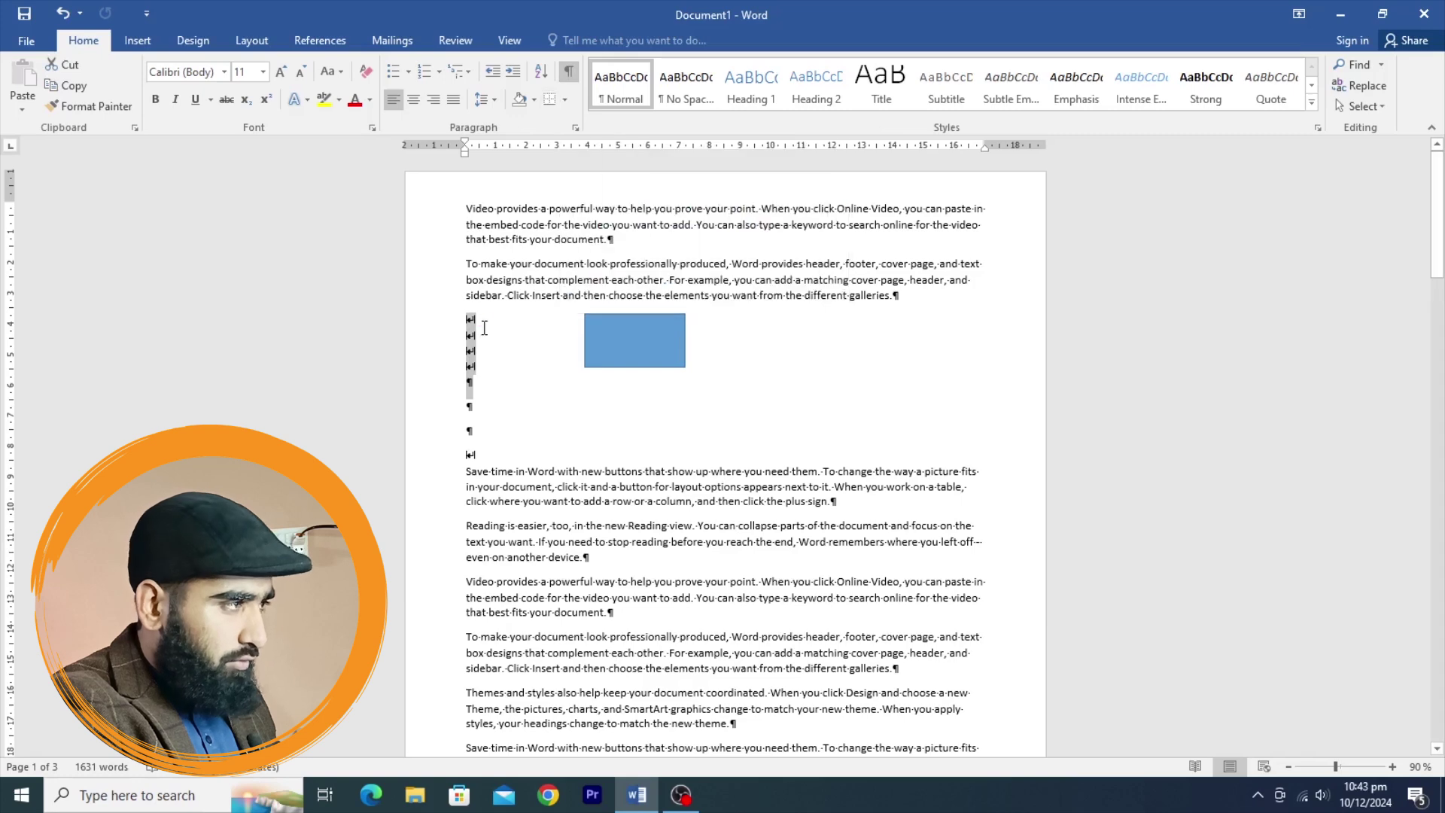
{"action": "left_click_drag", "start_coordinate": [445, 323], "coordinate": [445, 309]}
{"action": "left_click", "coordinate": [514, 399]}
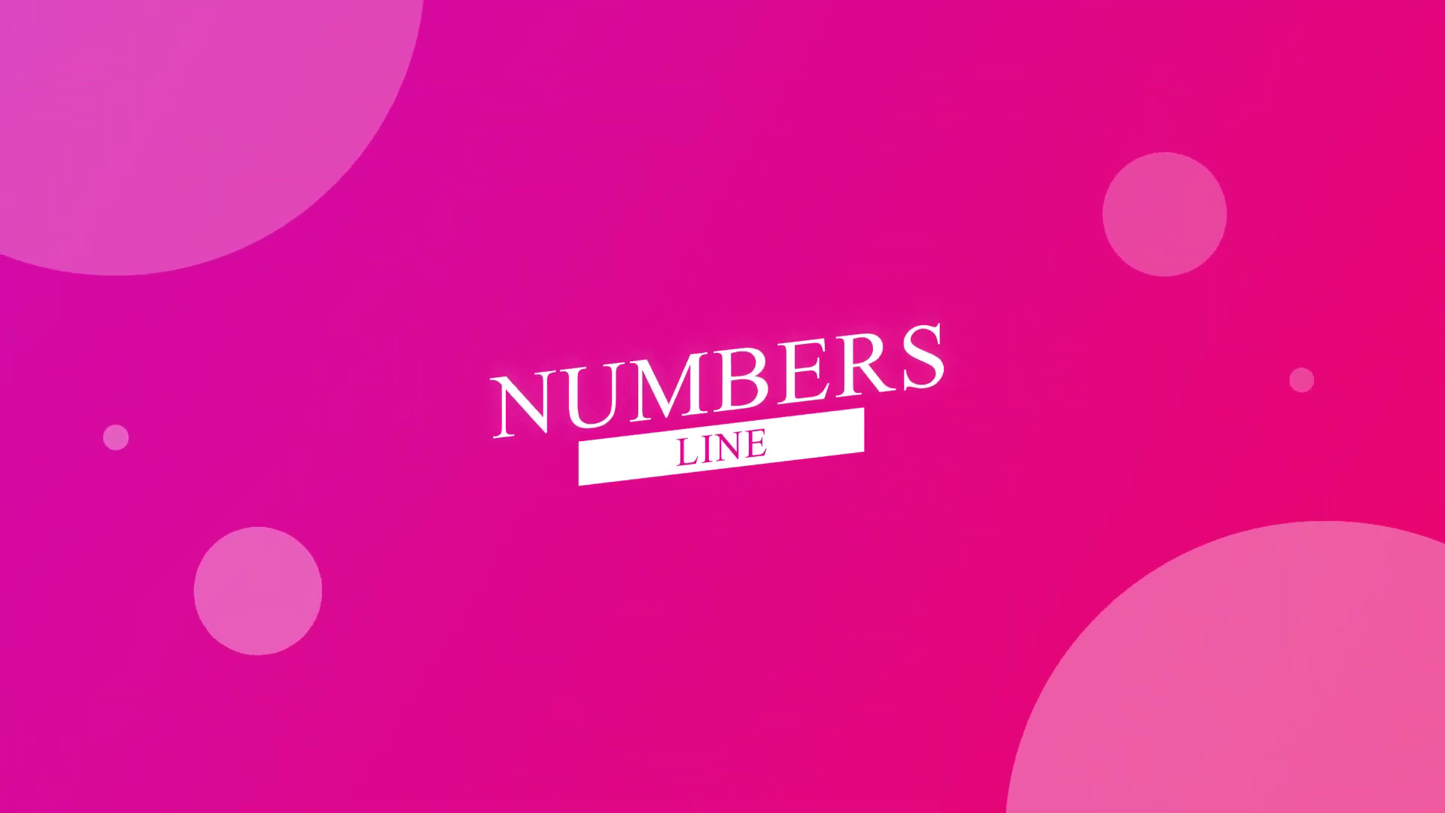
Undo the last change, and turn on continuous line numbering
{"action": "key", "text": "ctrl+z"}
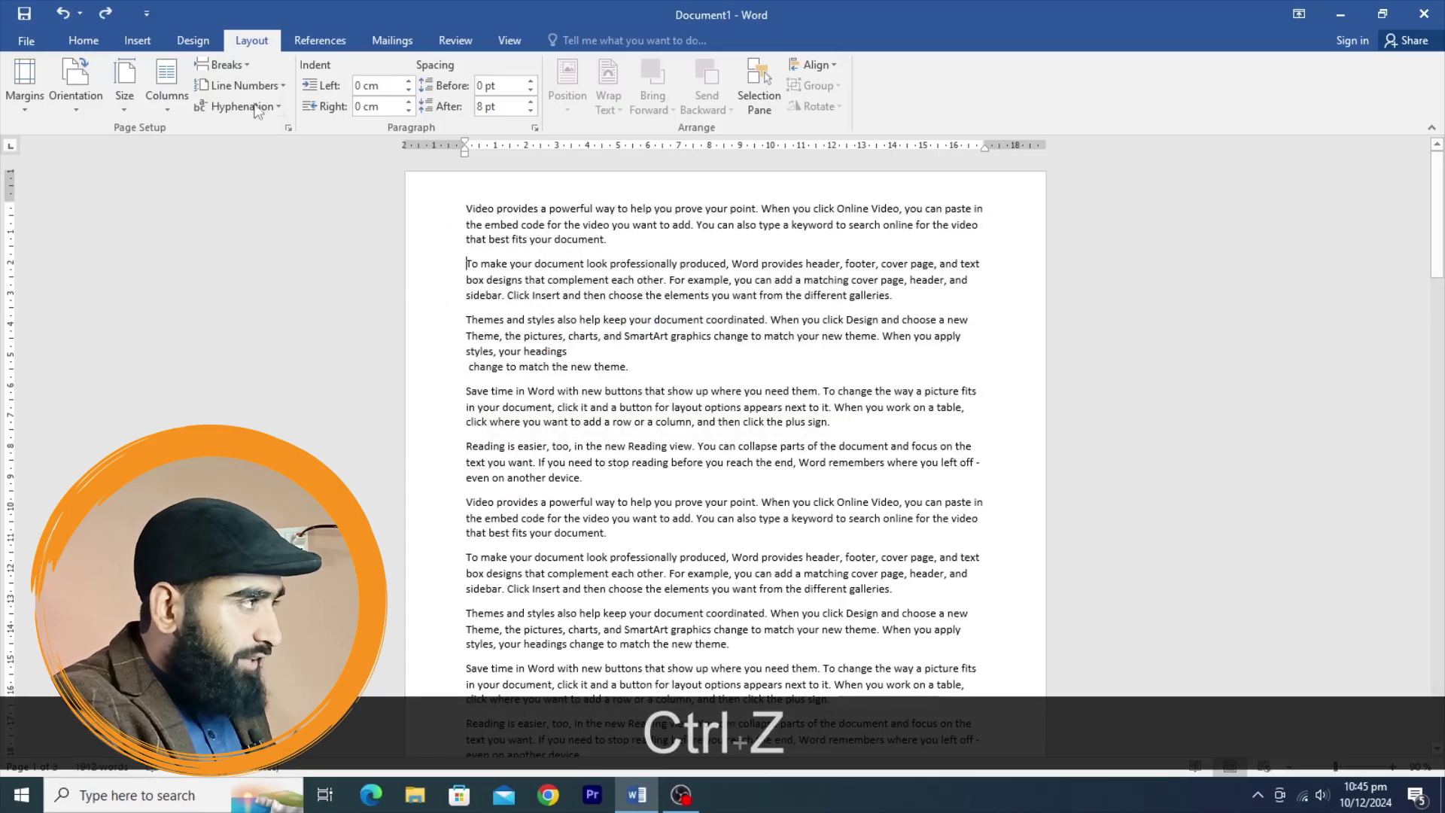
{"action": "left_click", "coordinate": [255, 88]}
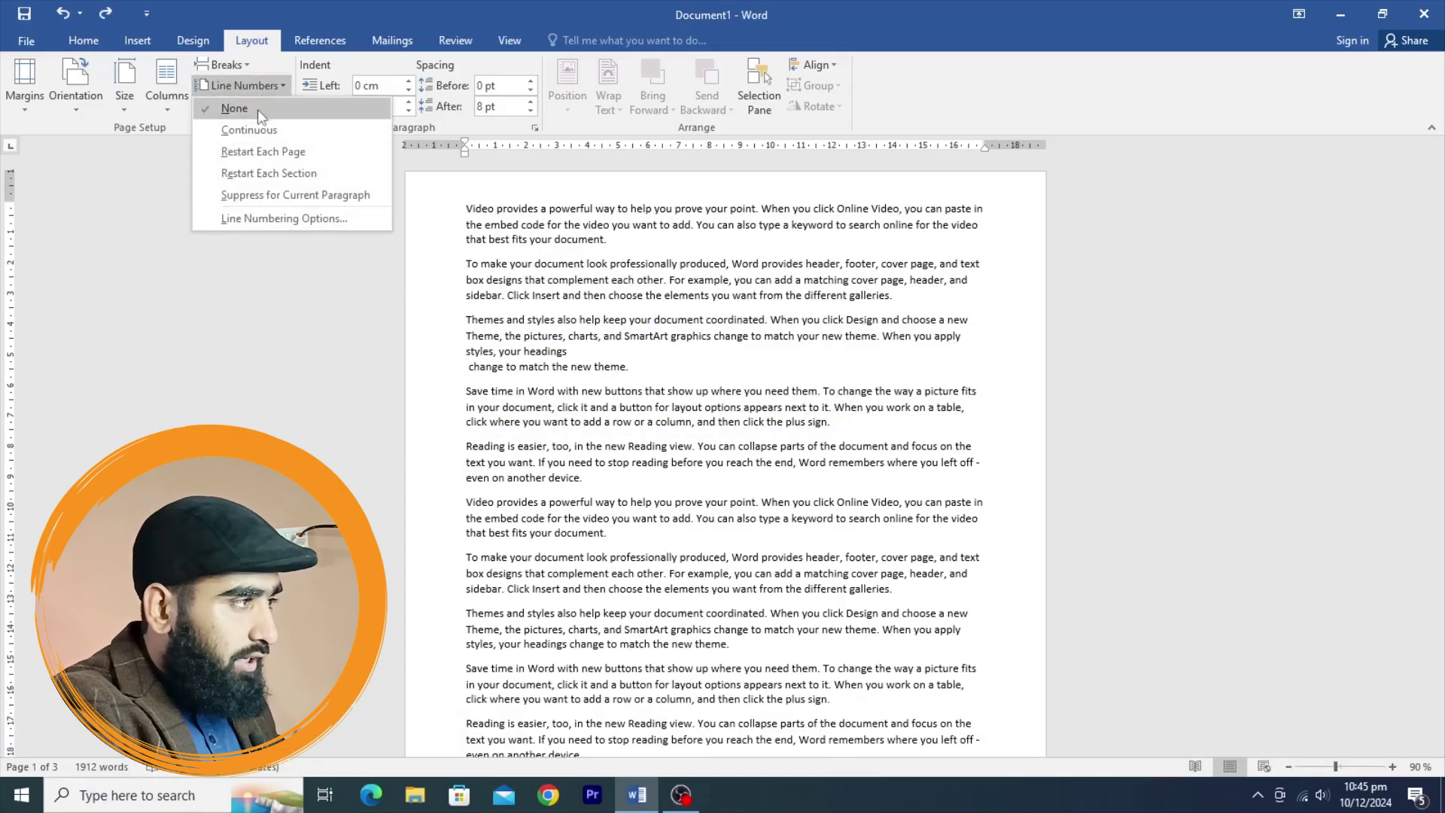
{"action": "left_click", "coordinate": [260, 130]}
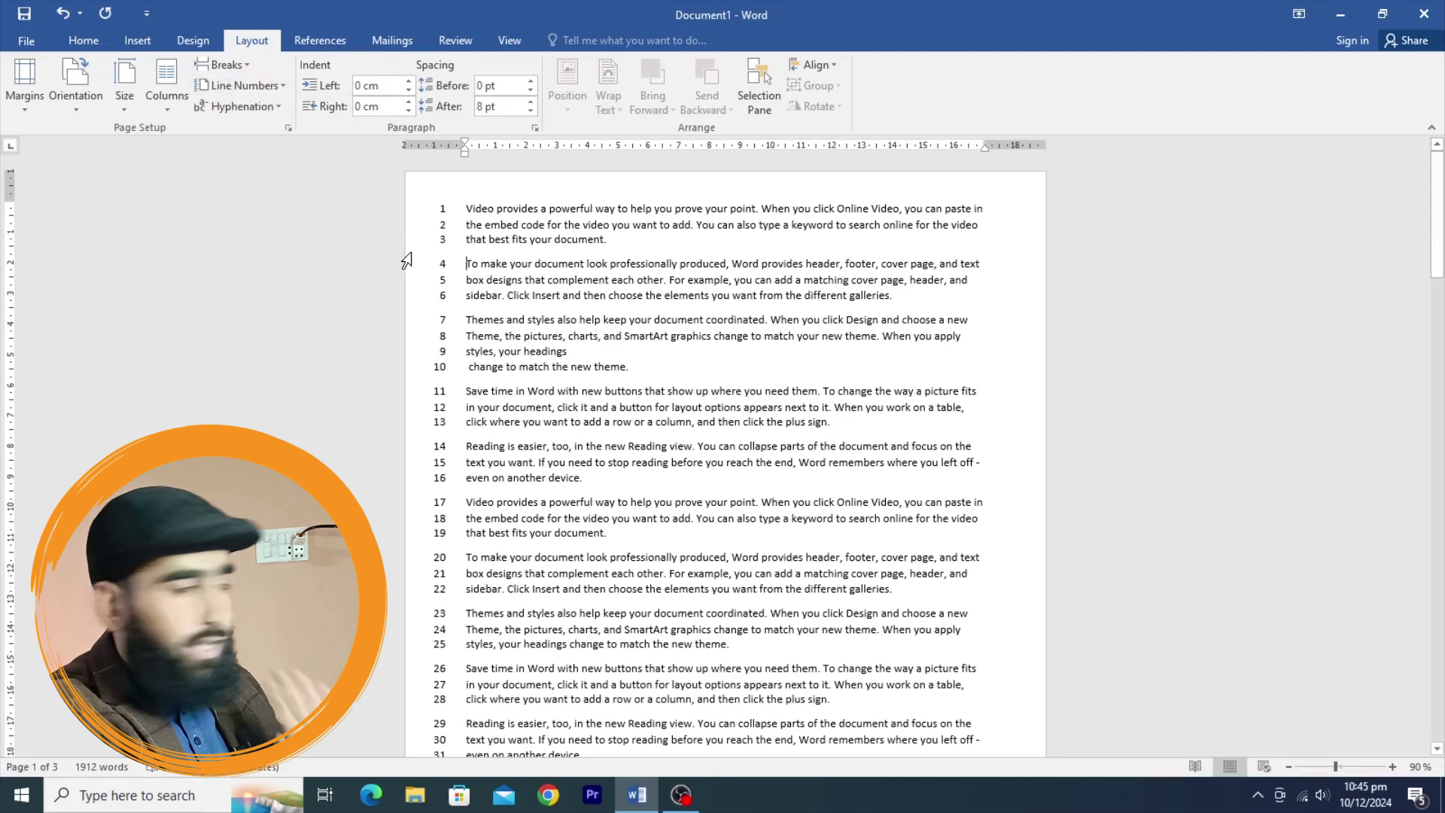
Insert a continuous section break before the "Save time in Word" paragraph at line 11
{"action": "left_click", "coordinate": [470, 393]}
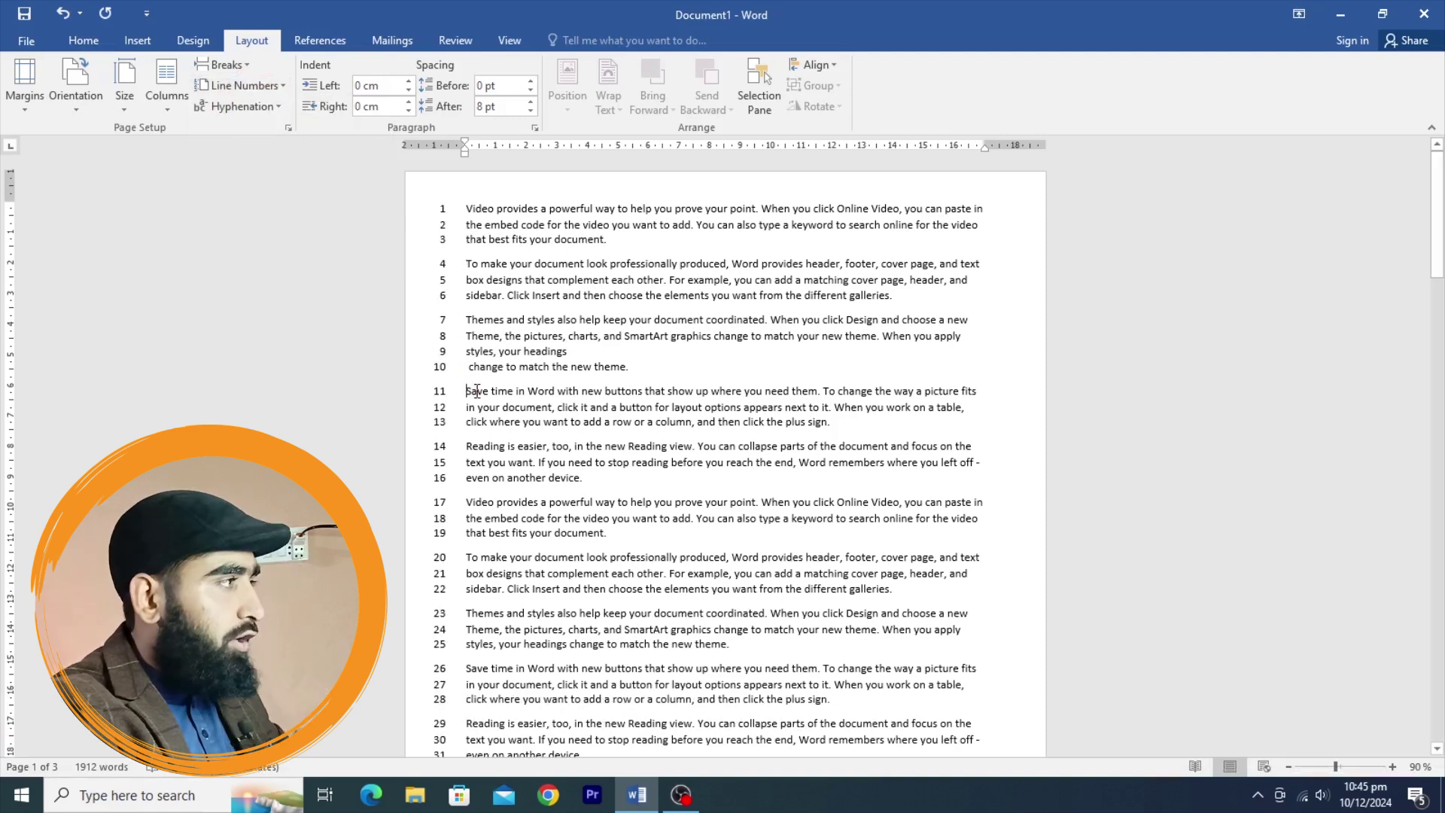
{"action": "left_click", "coordinate": [223, 64]}
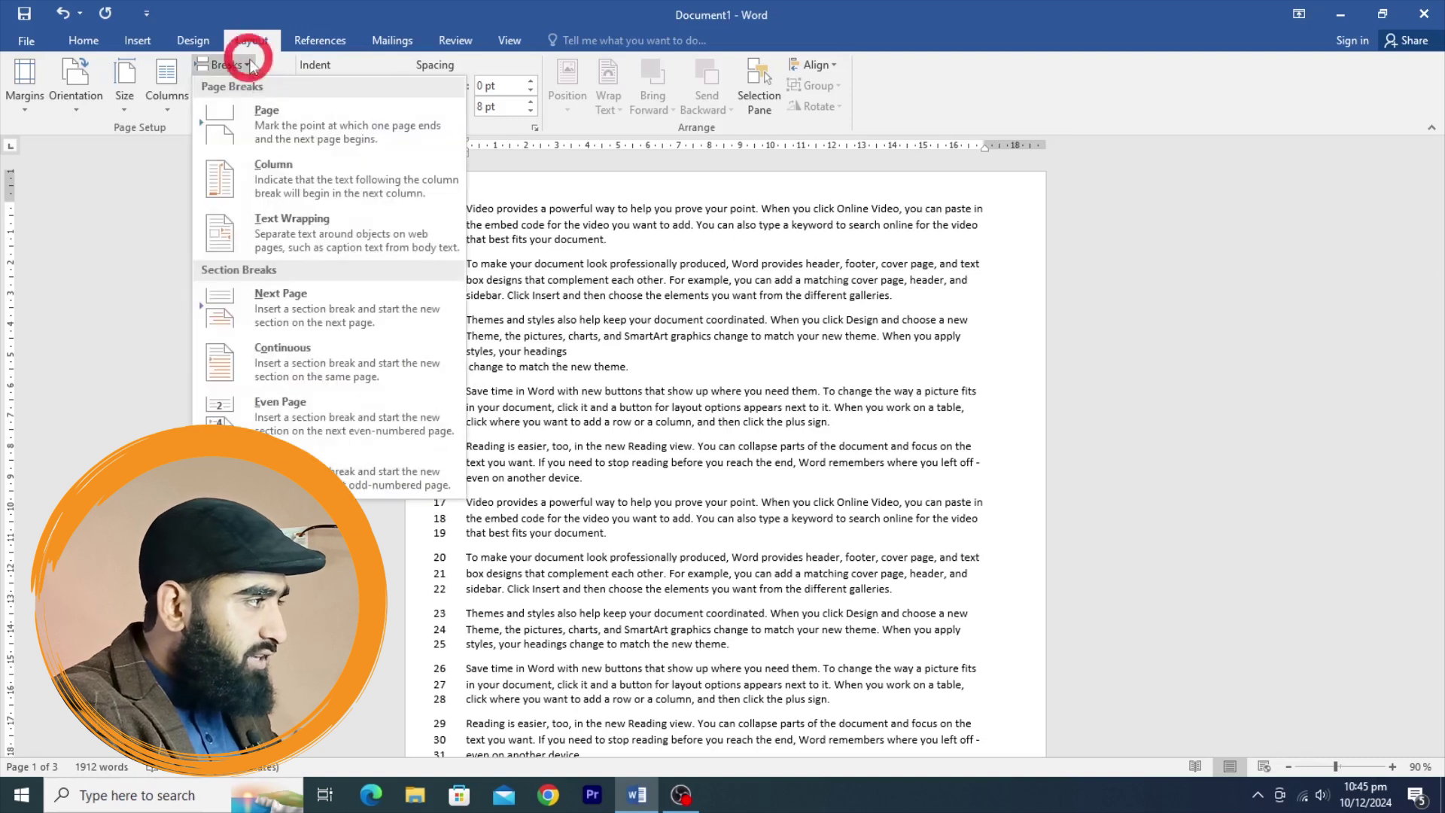
{"action": "left_click", "coordinate": [272, 367]}
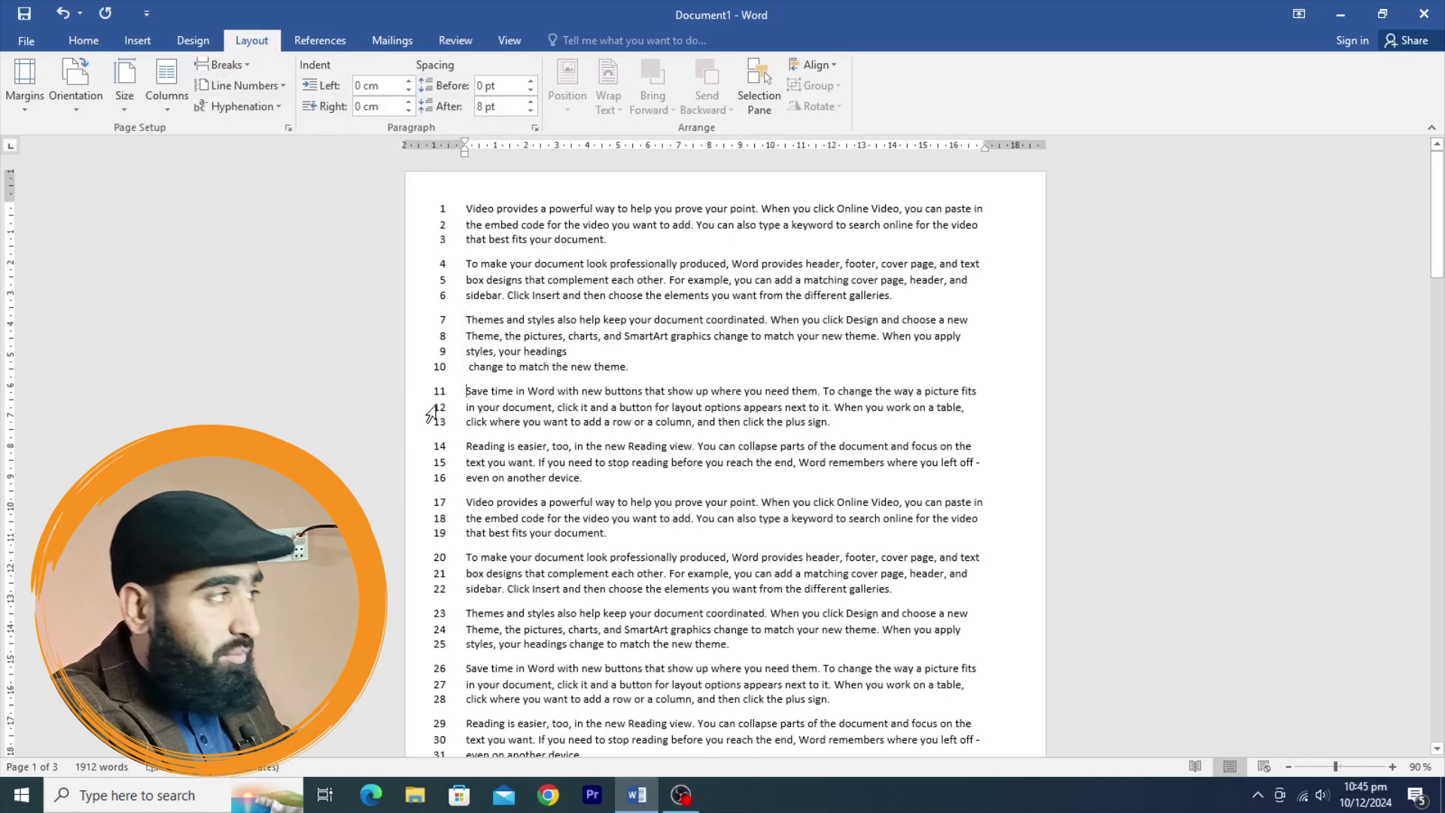
Set the line numbering to restart on each page, and check it across the pages
{"action": "left_click", "coordinate": [274, 88]}
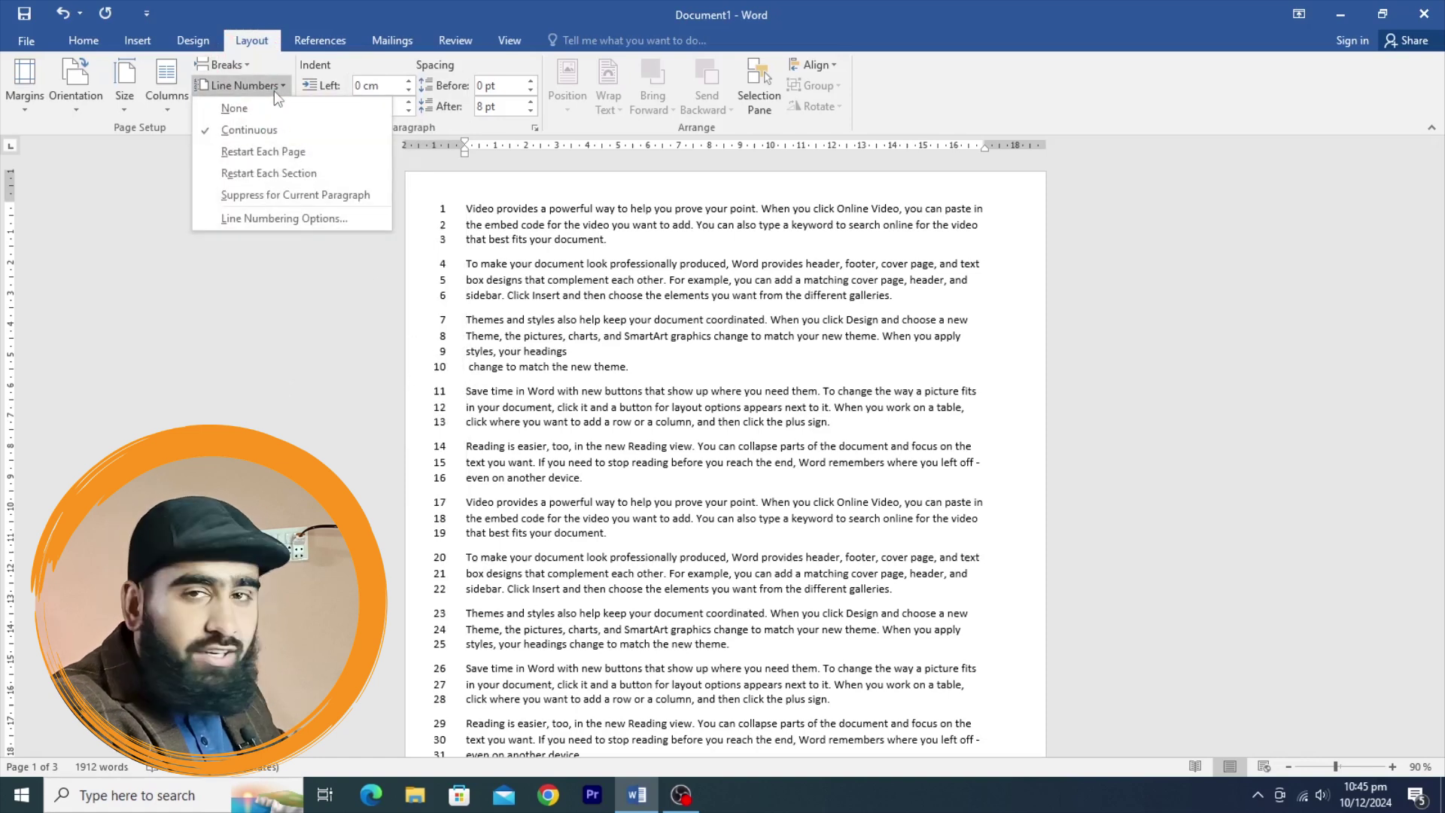
{"action": "left_click", "coordinate": [256, 152]}
{"action": "left_click_drag", "start_coordinate": [1438, 227], "coordinate": [1420, 80]}
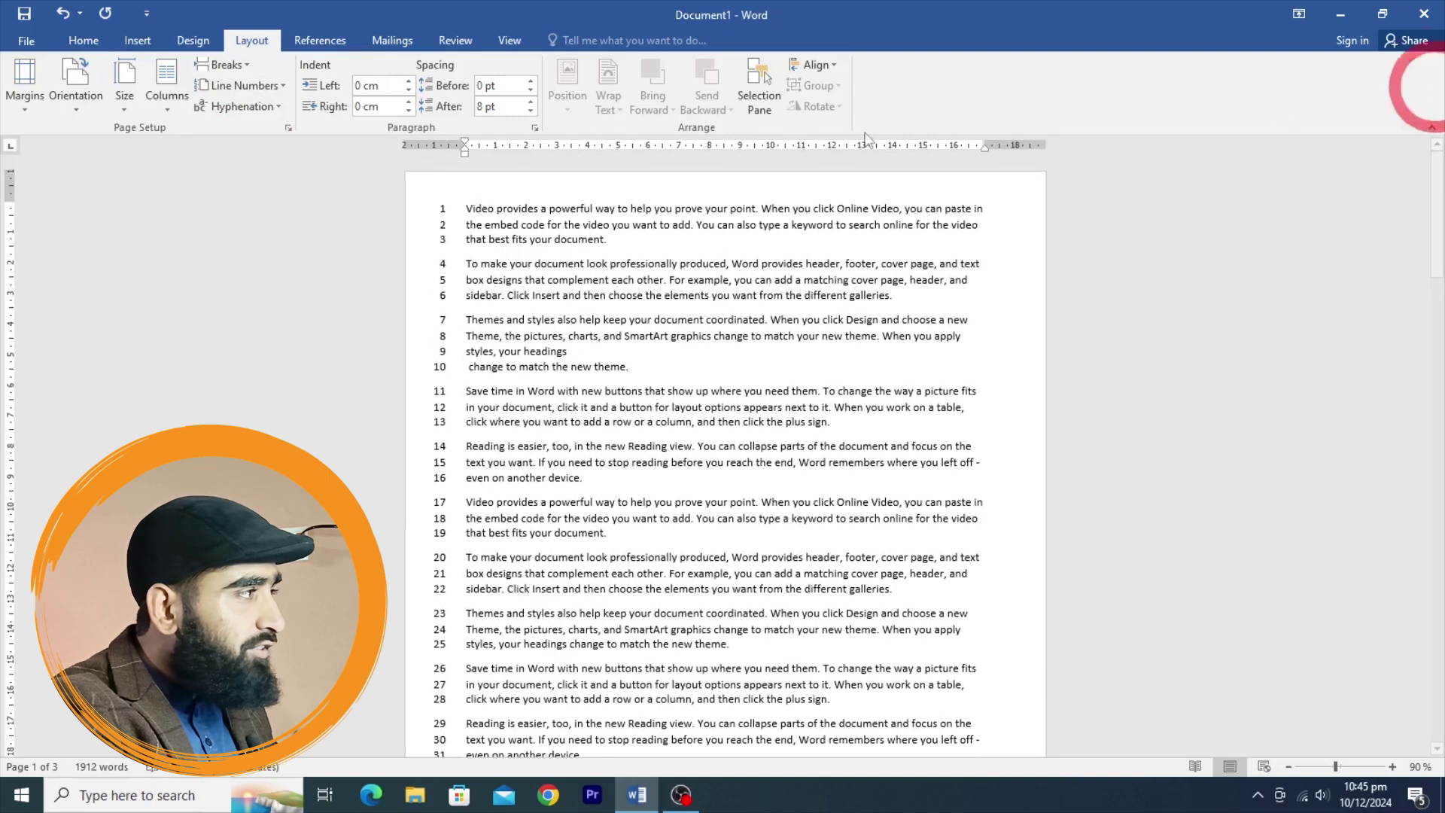
Set the line numbering to restart at each section, and check it from the "Save time in Word" paragraph onward
{"action": "left_click", "coordinate": [262, 86]}
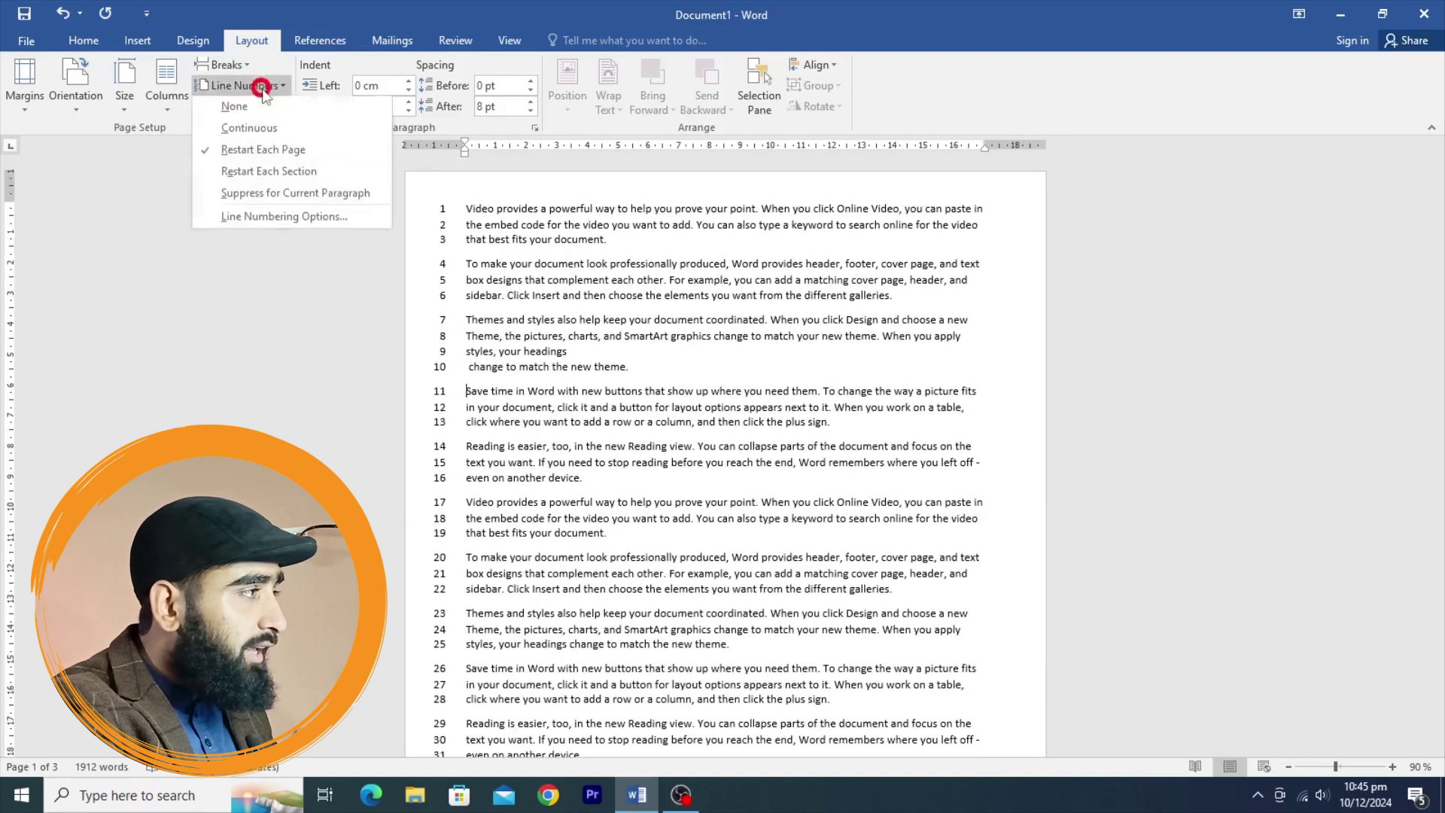
{"action": "left_click", "coordinate": [260, 173]}
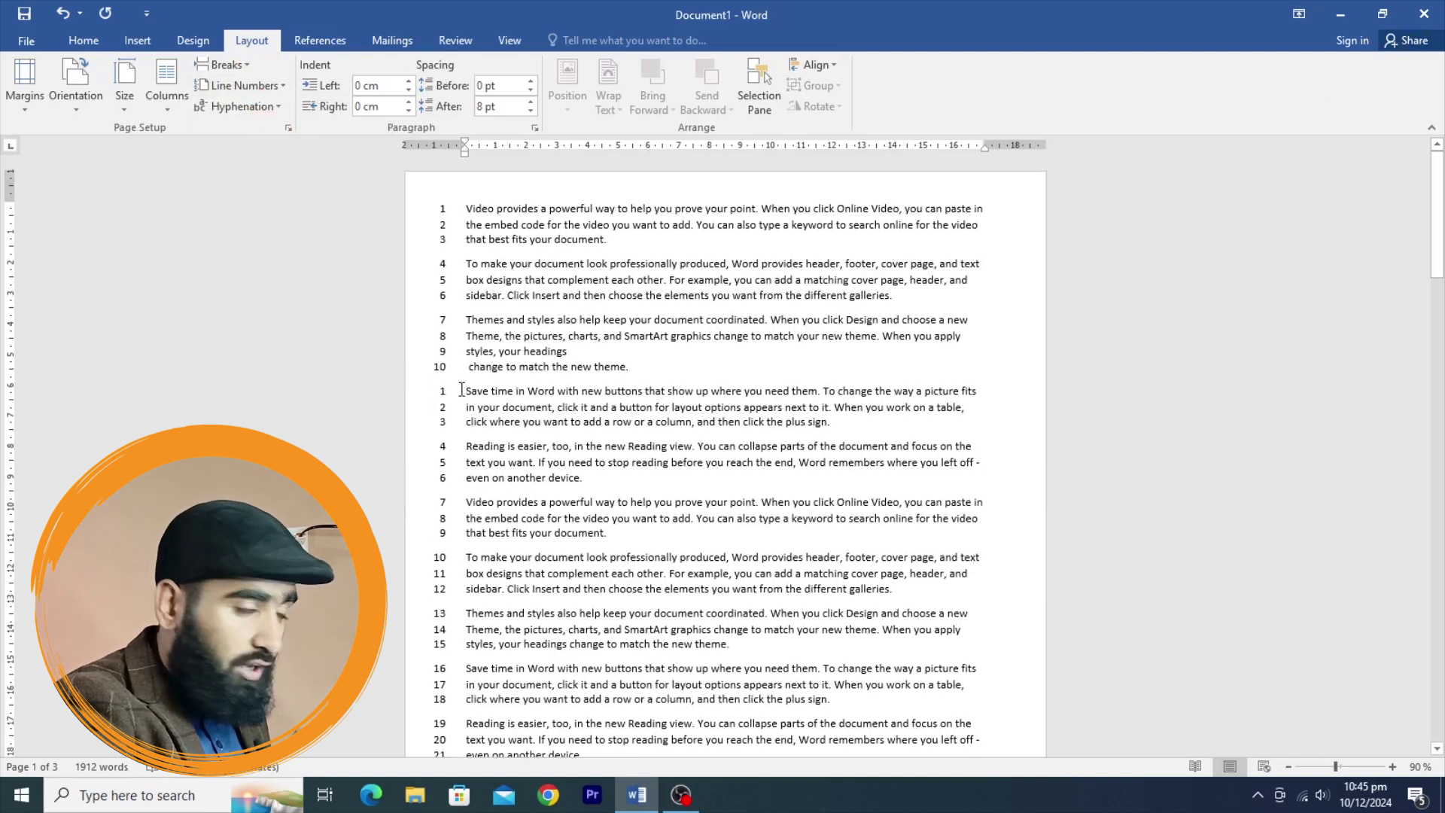
{"action": "left_click_drag", "start_coordinate": [456, 383], "coordinate": [522, 423]}
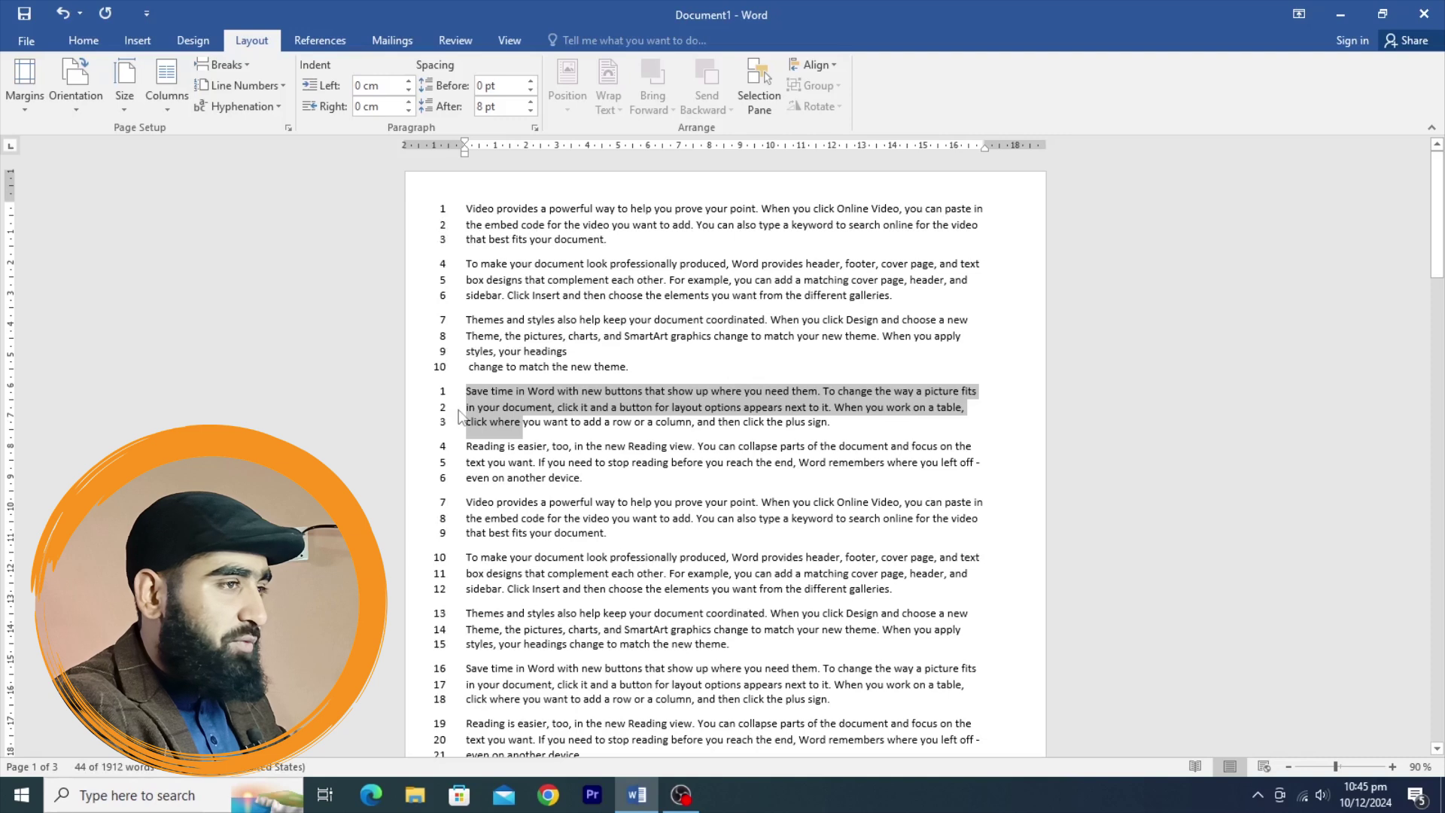
{"action": "left_click_drag", "start_coordinate": [1439, 212], "coordinate": [1439, 345]}
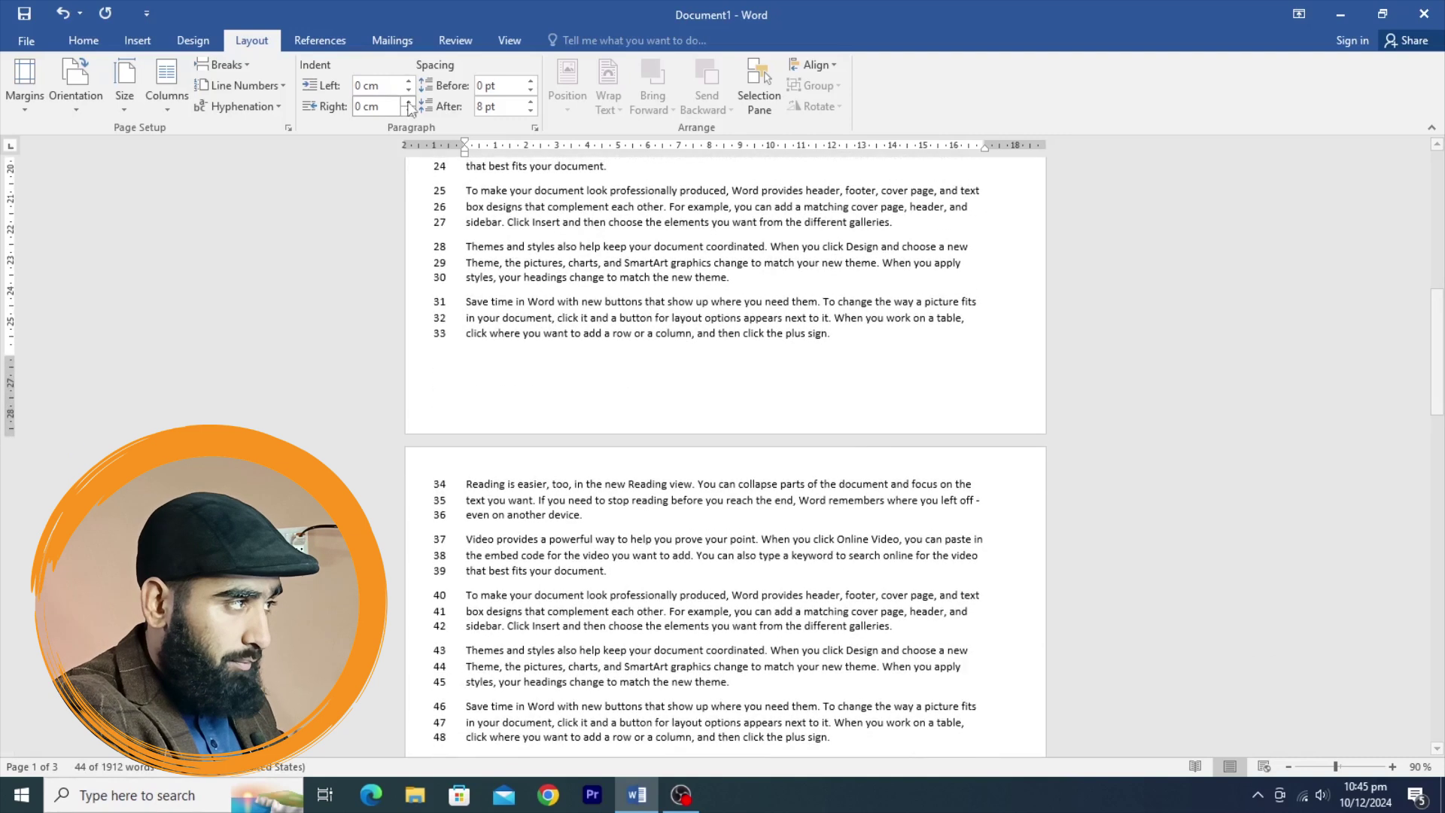
Insert a continuous section break before the "To make your document" paragraph at line 25
{"action": "left_click", "coordinate": [468, 189]}
{"action": "scroll", "coordinate": [421, 173], "scroll_direction": "up", "scroll_amount": 2}
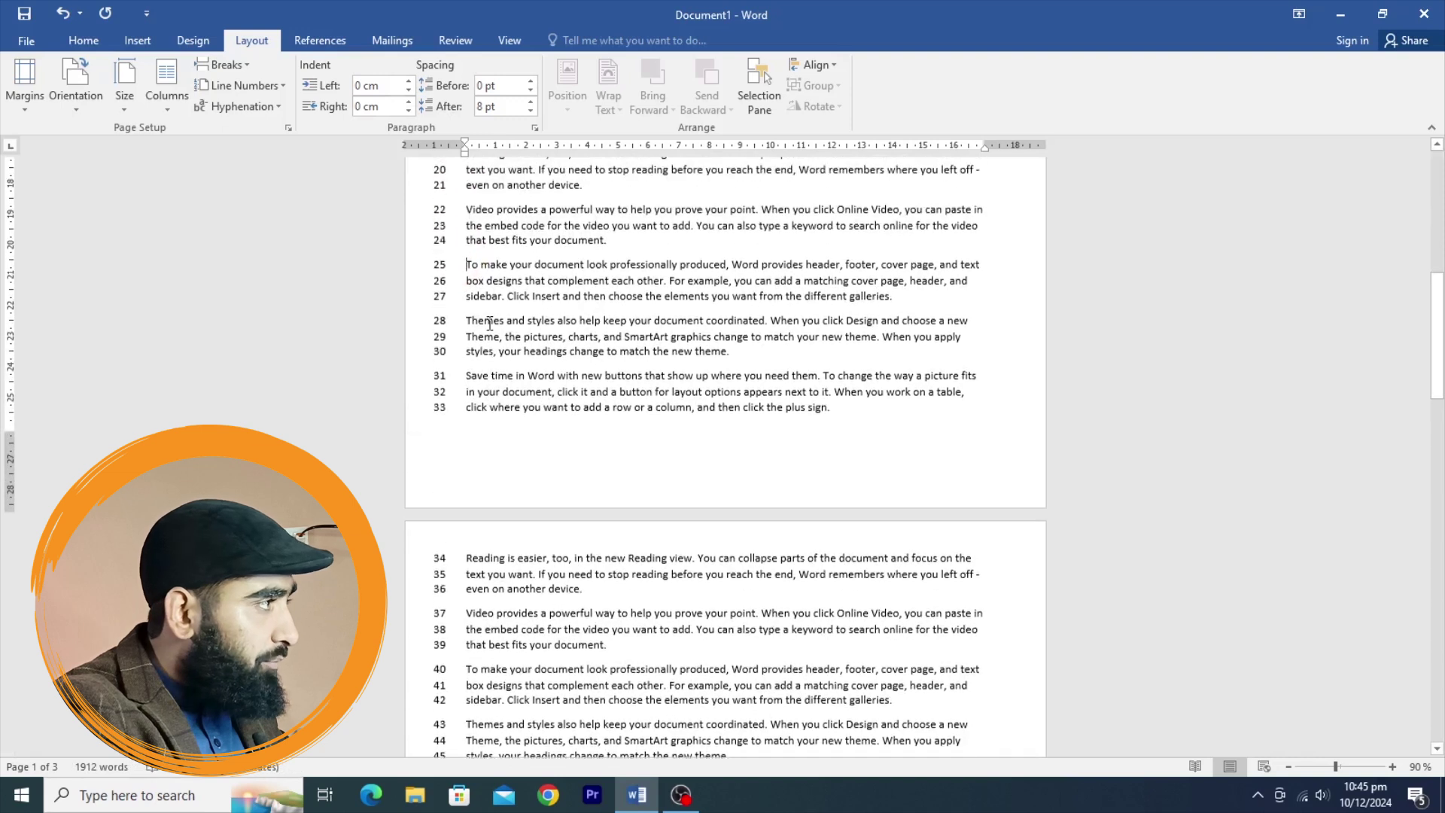
{"action": "left_click", "coordinate": [281, 86]}
{"action": "left_click", "coordinate": [226, 65]}
{"action": "left_click", "coordinate": [298, 358]}
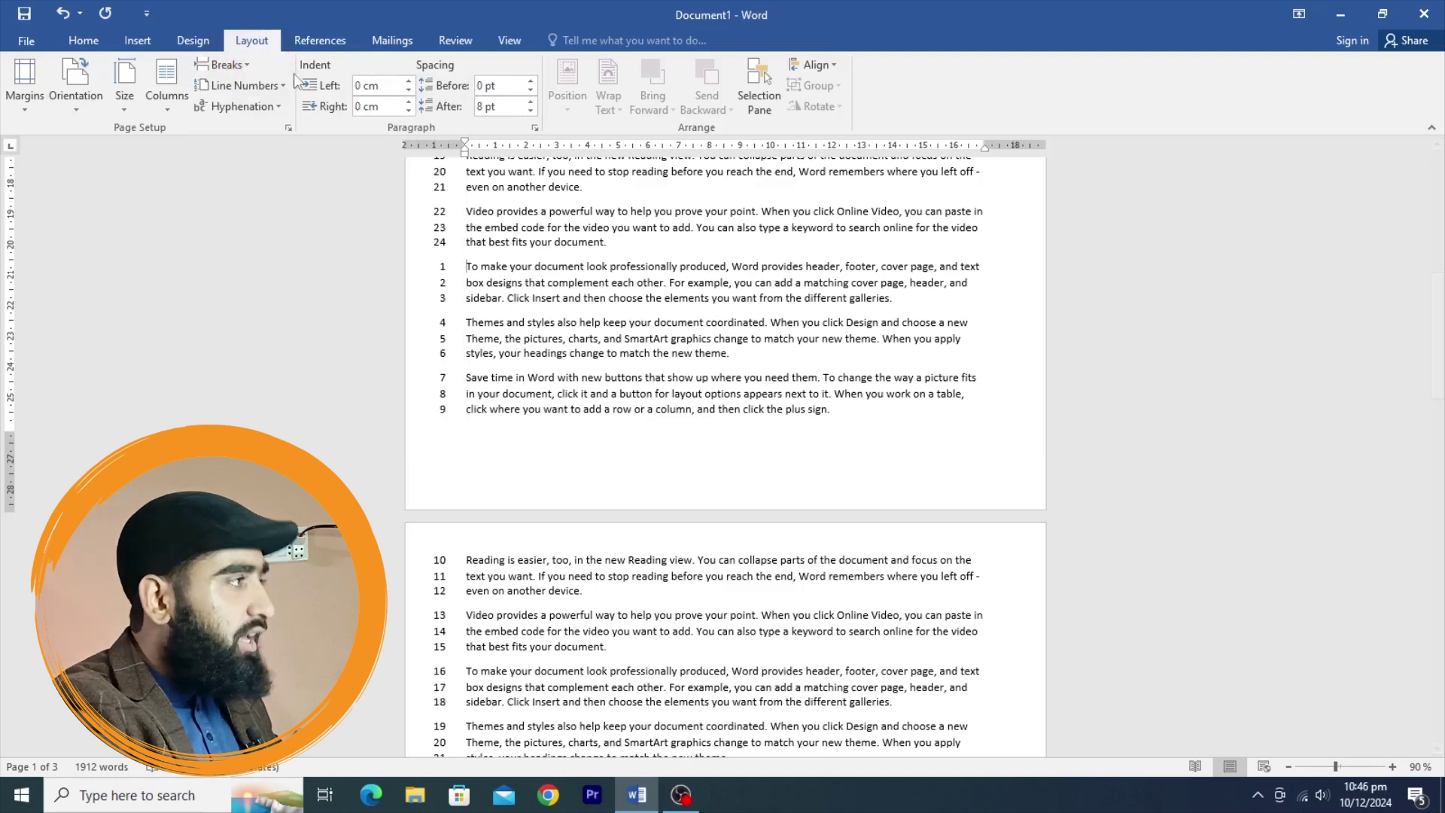
Turn off line numbering in the current section, and repeat it for the whole document
{"action": "scroll", "coordinate": [476, 328], "scroll_direction": "up", "scroll_amount": 5}
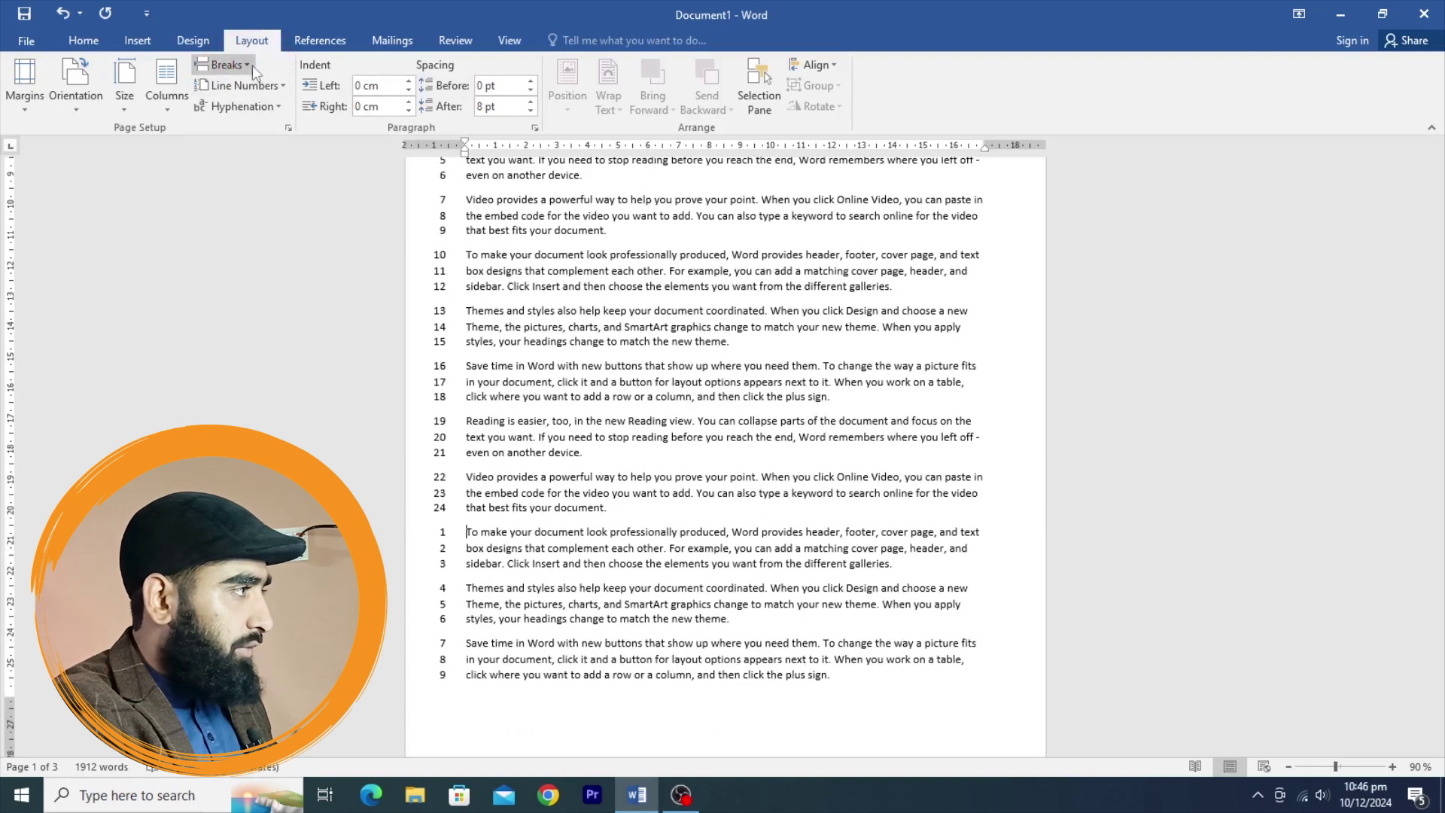
{"action": "left_click", "coordinate": [225, 64]}
{"action": "left_click", "coordinate": [239, 85]}
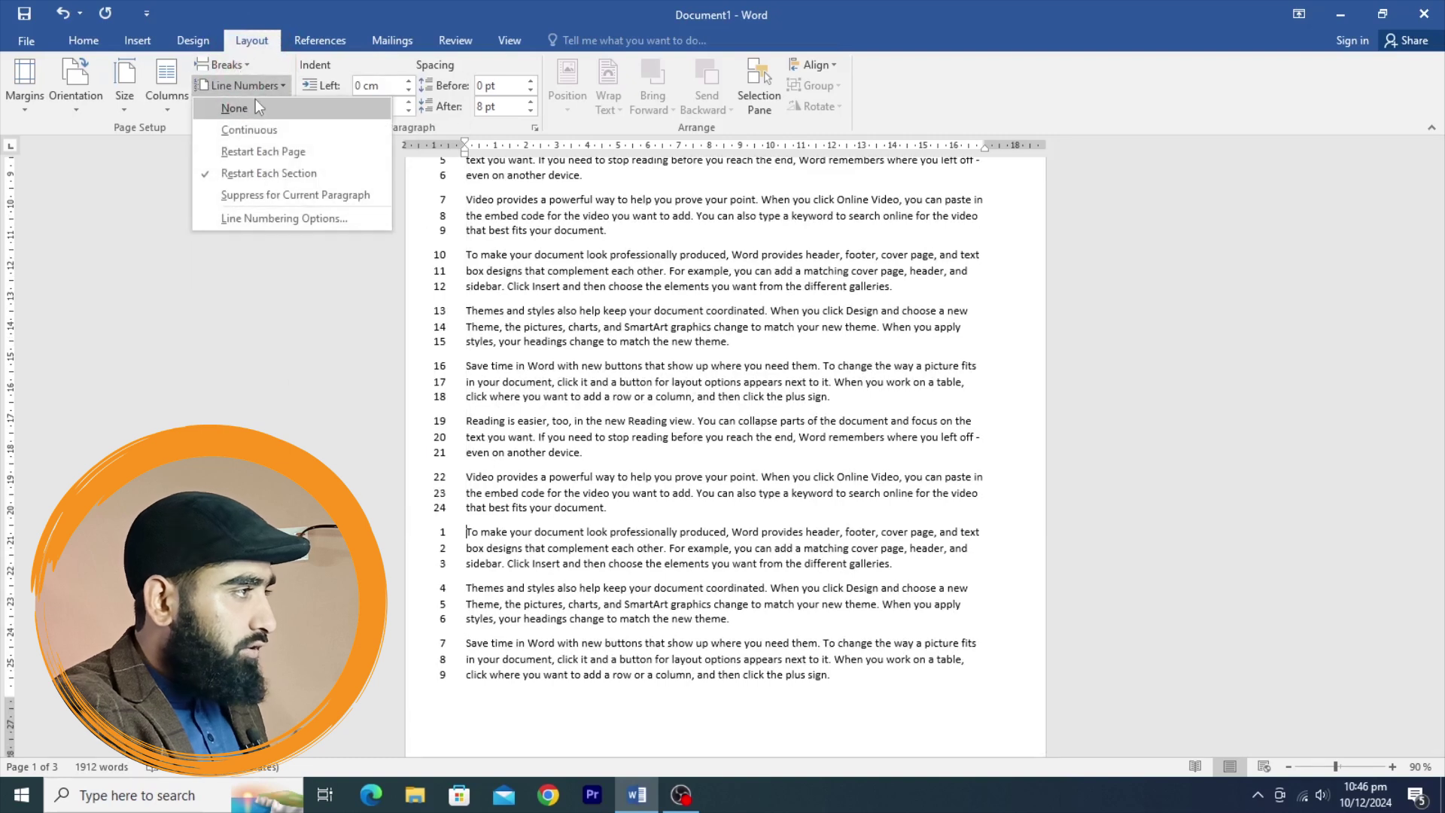
{"action": "left_click", "coordinate": [256, 104]}
{"action": "scroll", "coordinate": [575, 512], "scroll_direction": "up", "scroll_amount": 2}
{"action": "scroll", "coordinate": [575, 511], "scroll_direction": "up", "scroll_amount": 3}
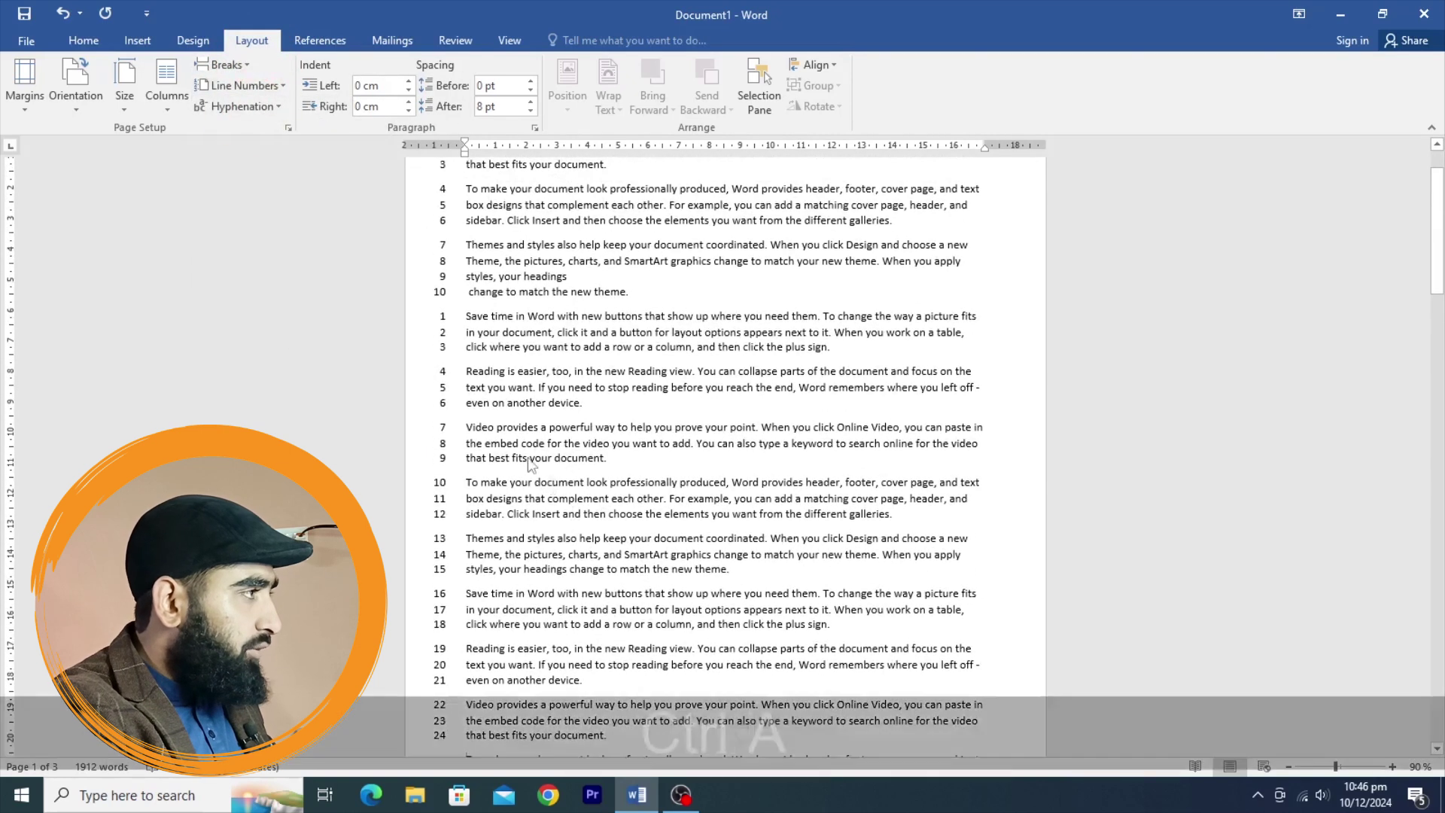
{"action": "key", "text": "ctrl+a"}
{"action": "left_click", "coordinate": [273, 86]}
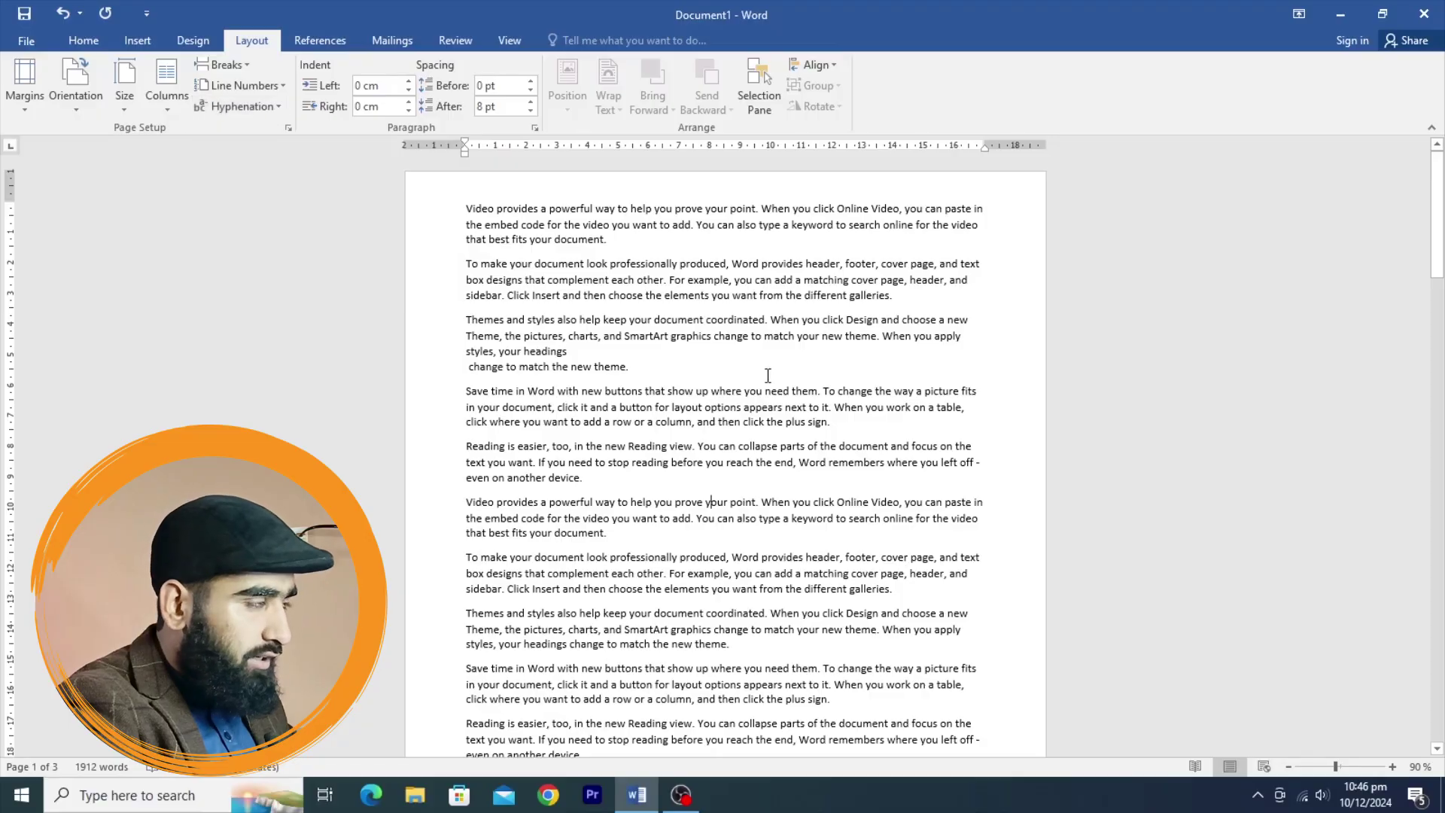
Apply automatic hyphenation to the whole document
{"action": "key", "text": "ctrl+a"}
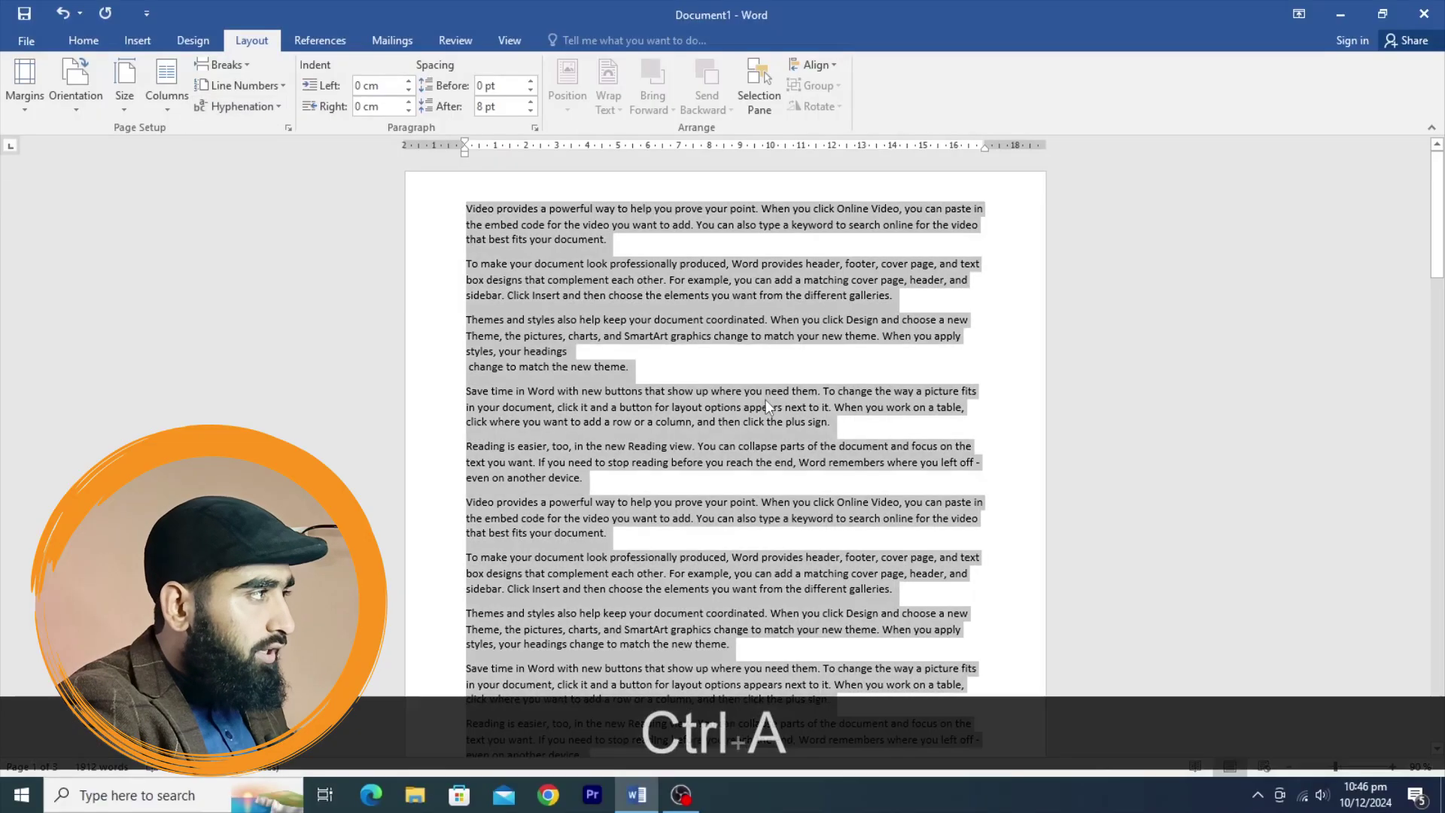
{"action": "left_click", "coordinate": [278, 107]}
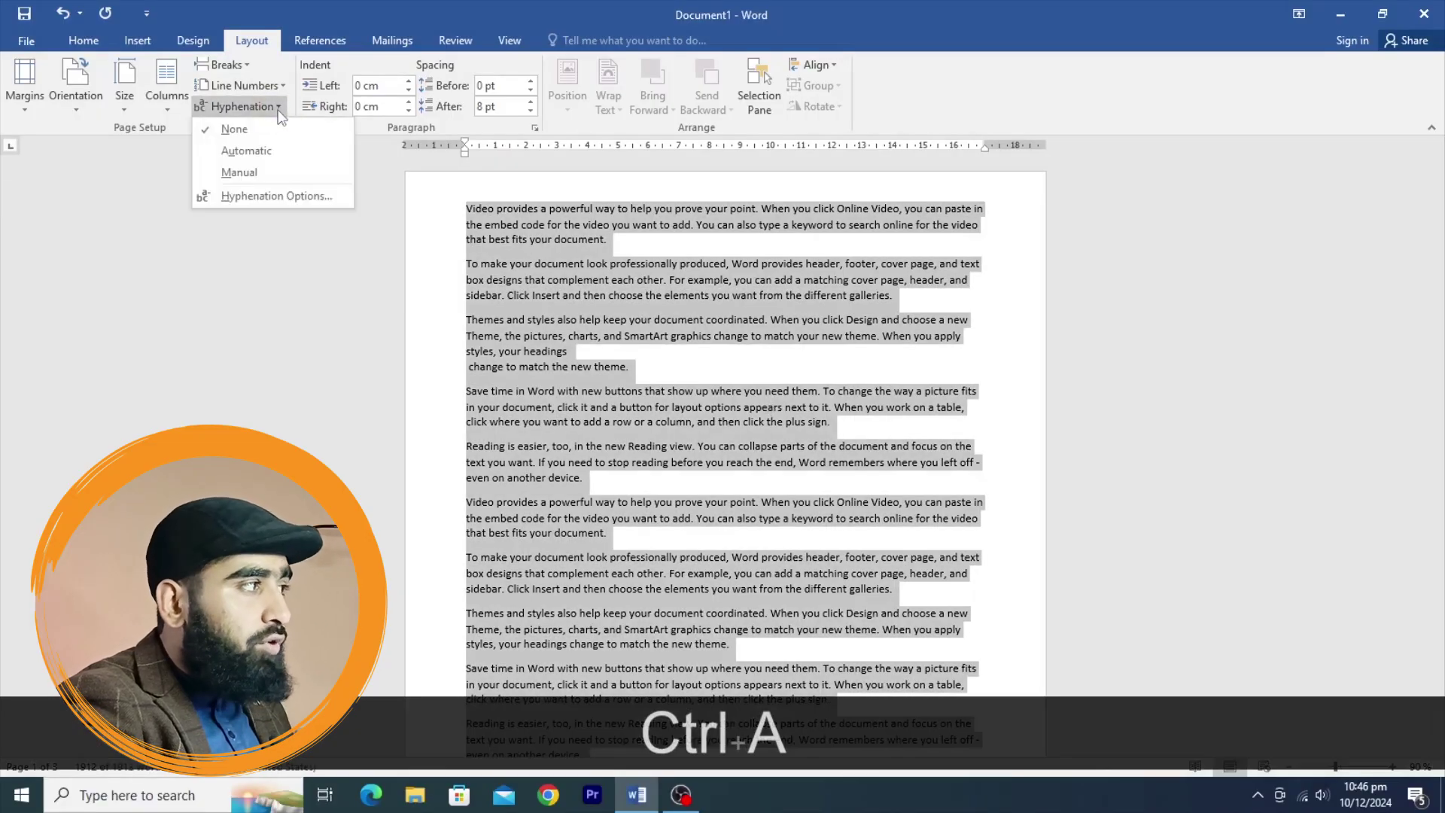
{"action": "left_click", "coordinate": [269, 156]}
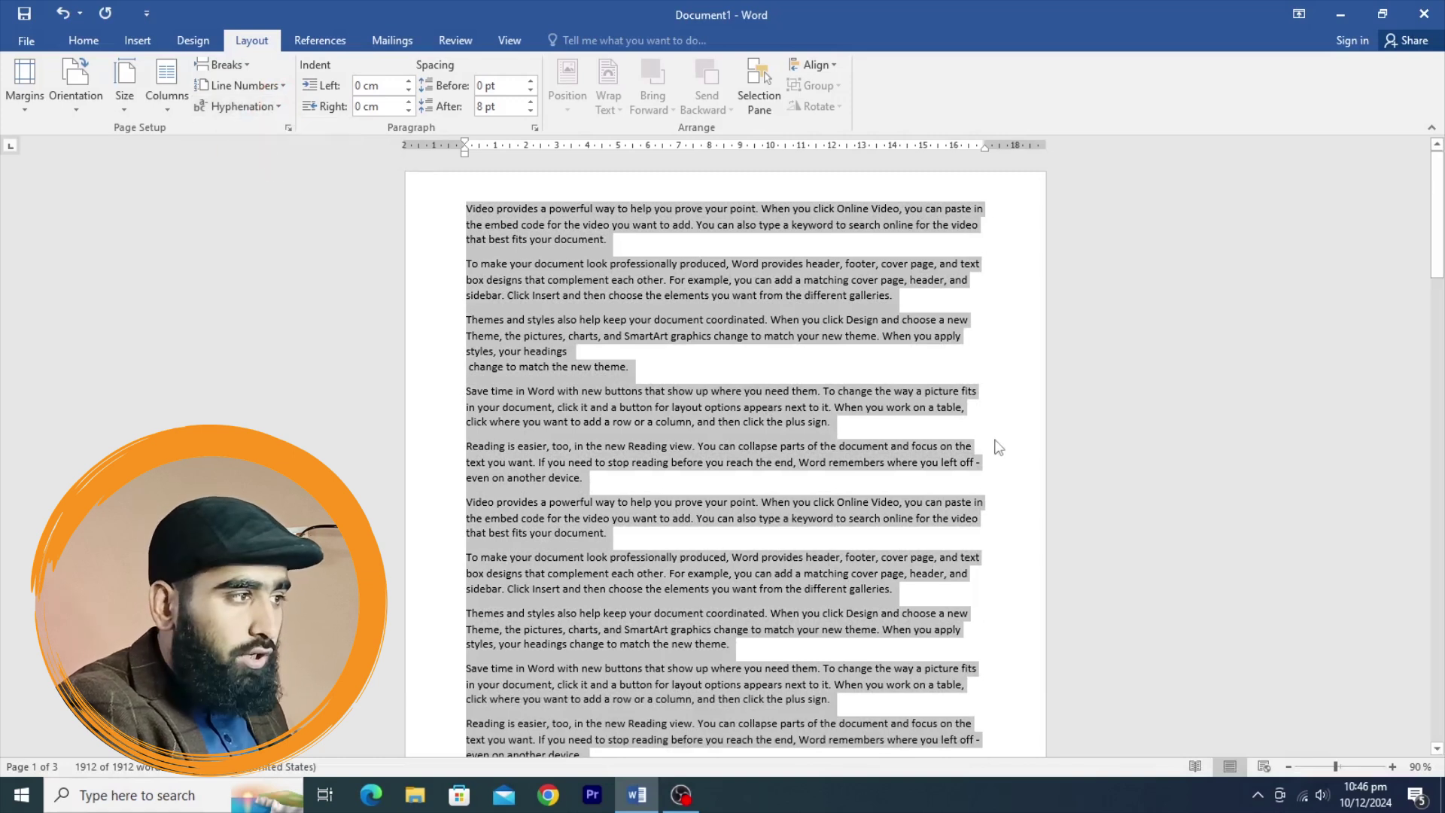
{"action": "left_click", "coordinate": [1002, 534]}
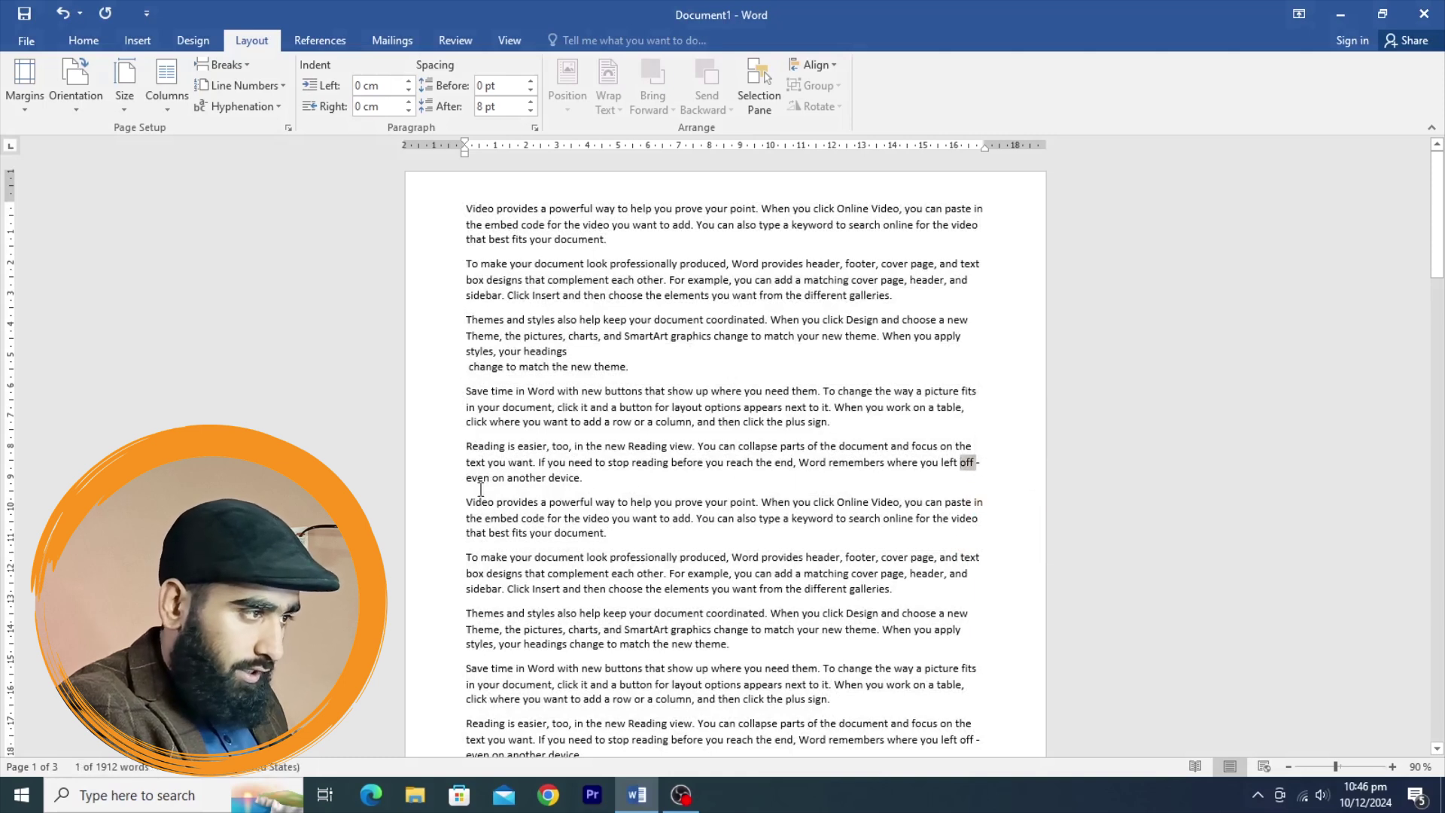
Increase the font size of the whole document to 14, and deselect the text
{"action": "key", "text": "ctrl+a"}
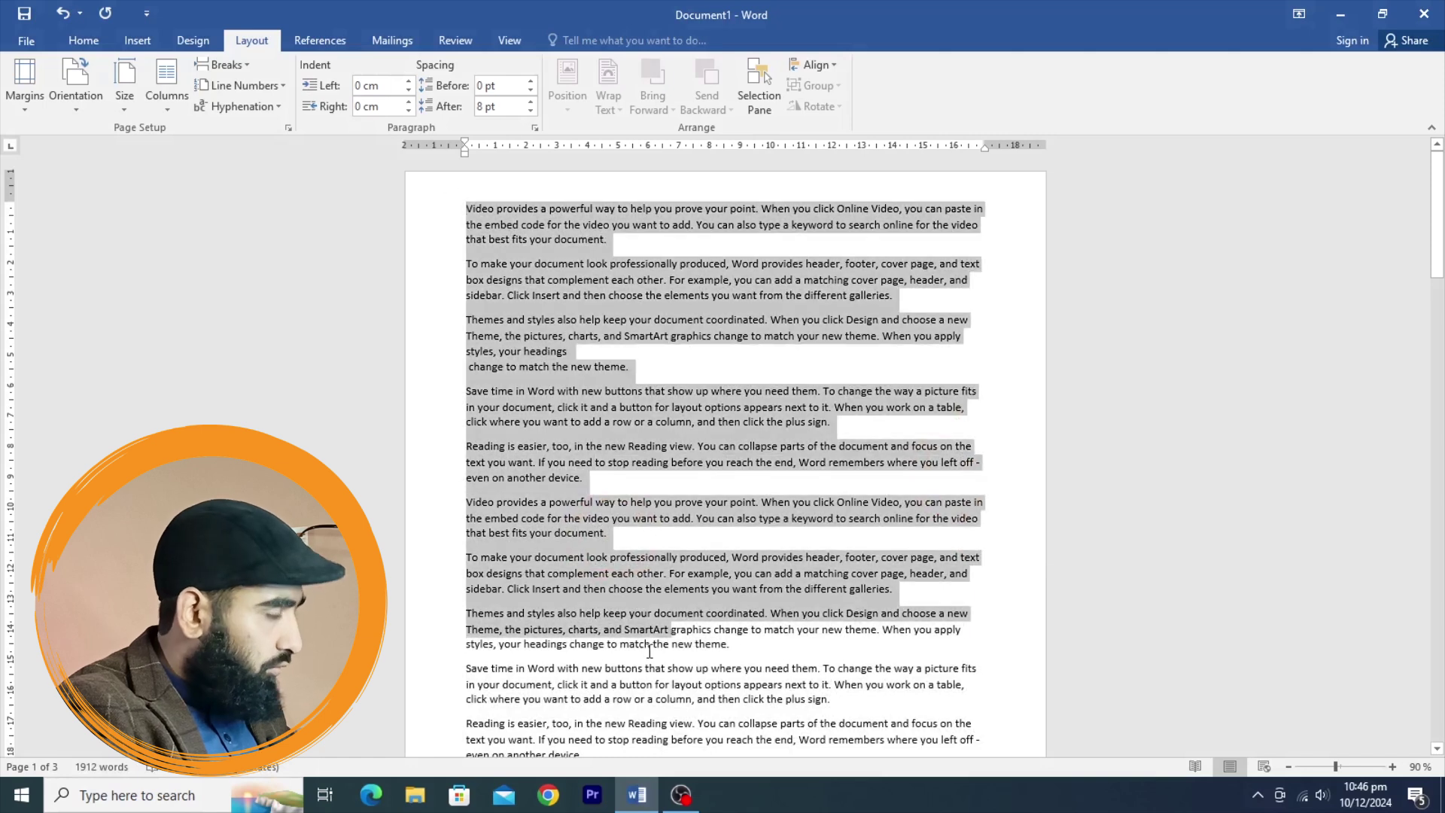
{"action": "left_click", "coordinate": [84, 41]}
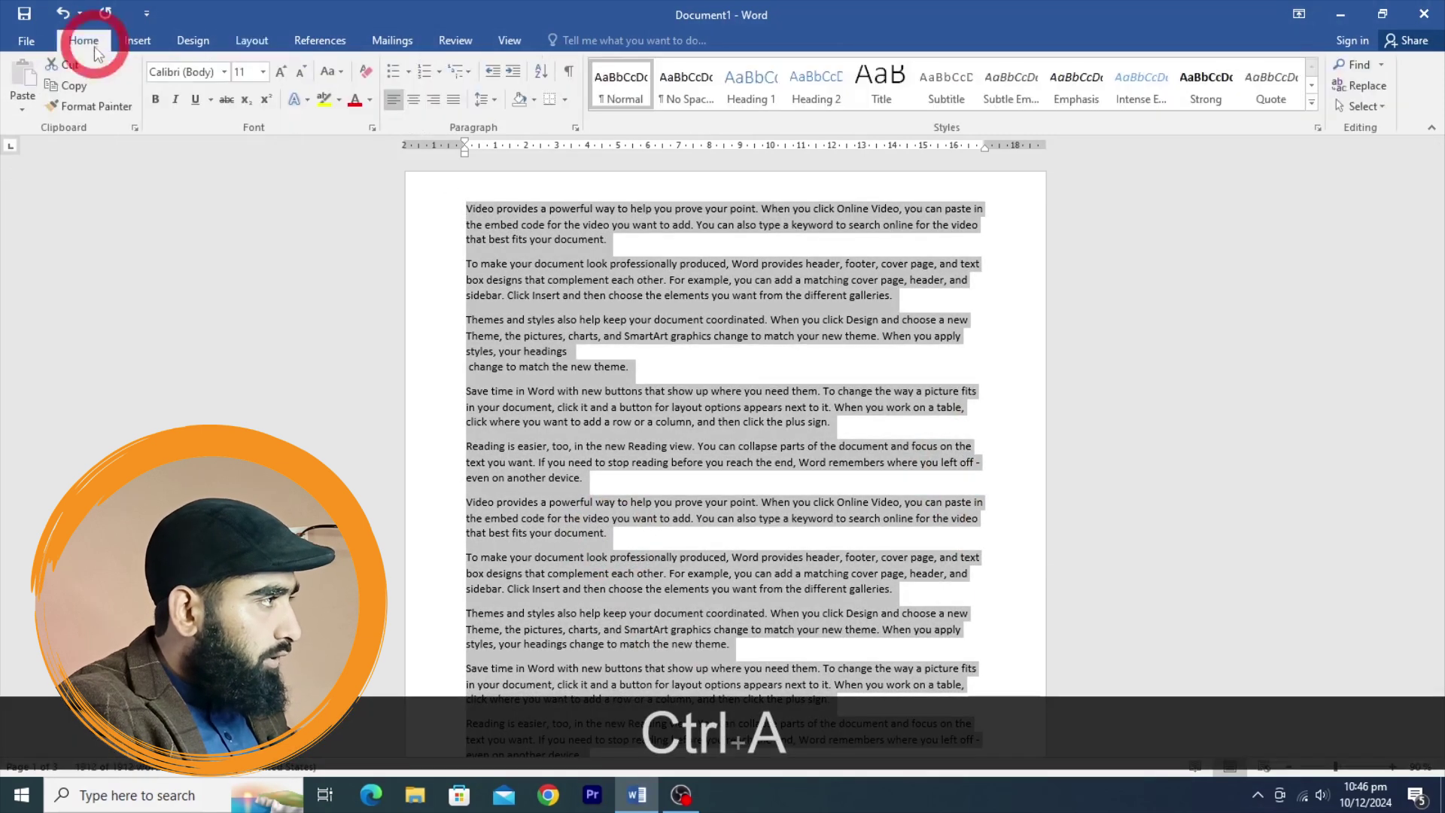
{"action": "left_click", "coordinate": [280, 72]}
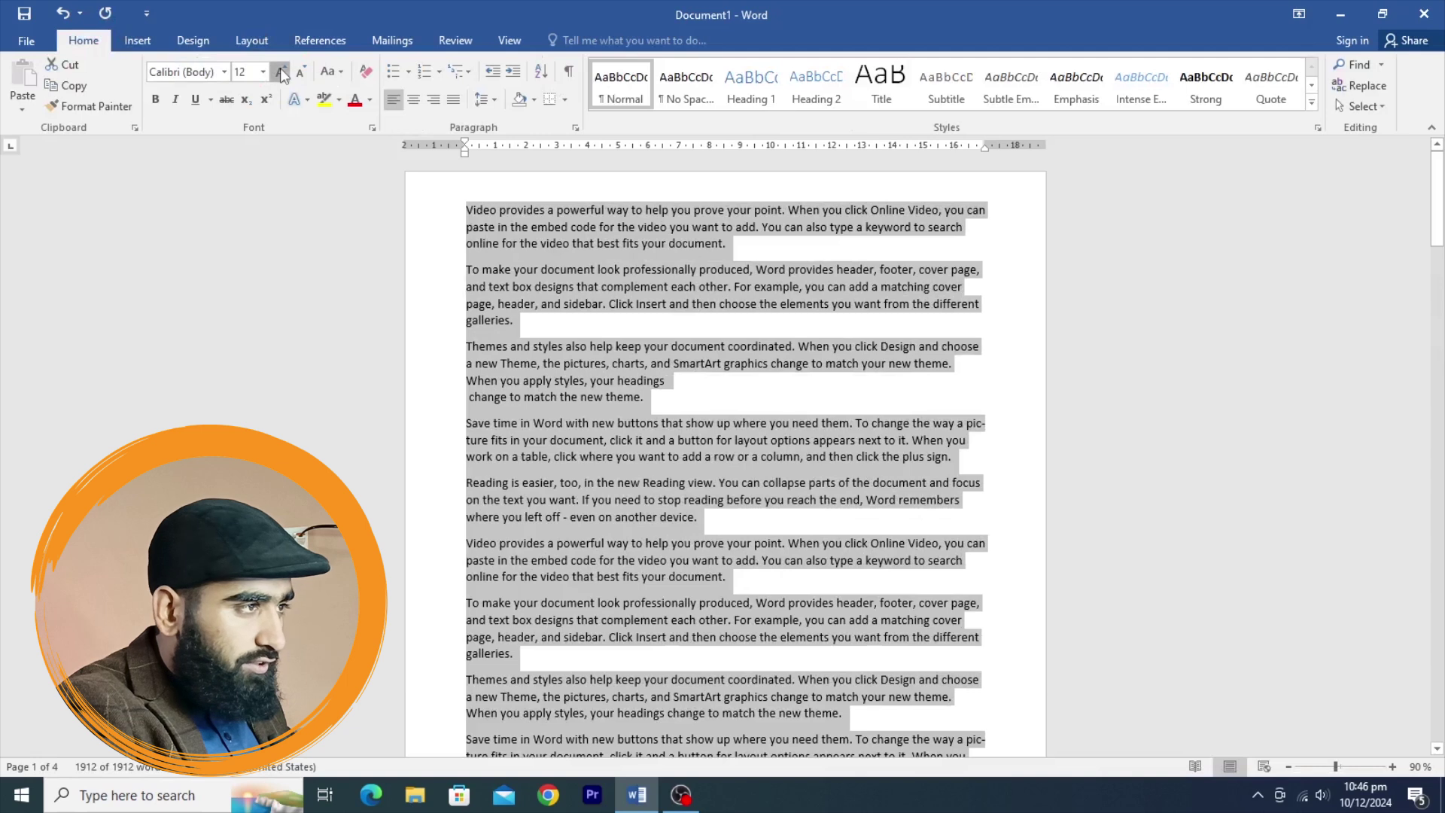
{"action": "left_click", "coordinate": [280, 72]}
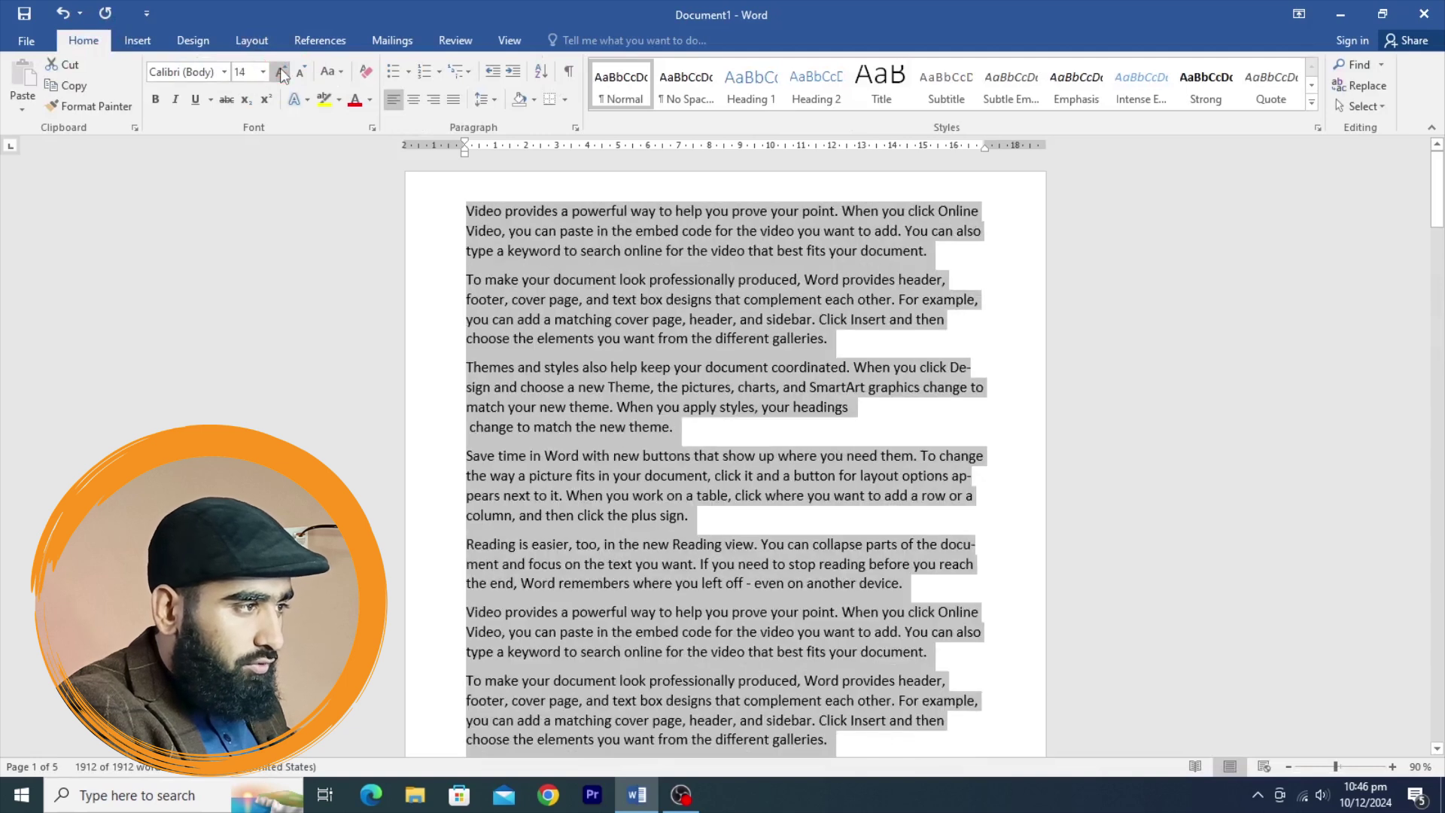
{"action": "left_click", "coordinate": [1062, 518]}
Examine the hyphenated words "appears" and "Design" at the line ends
{"action": "double_click", "coordinate": [964, 475]}
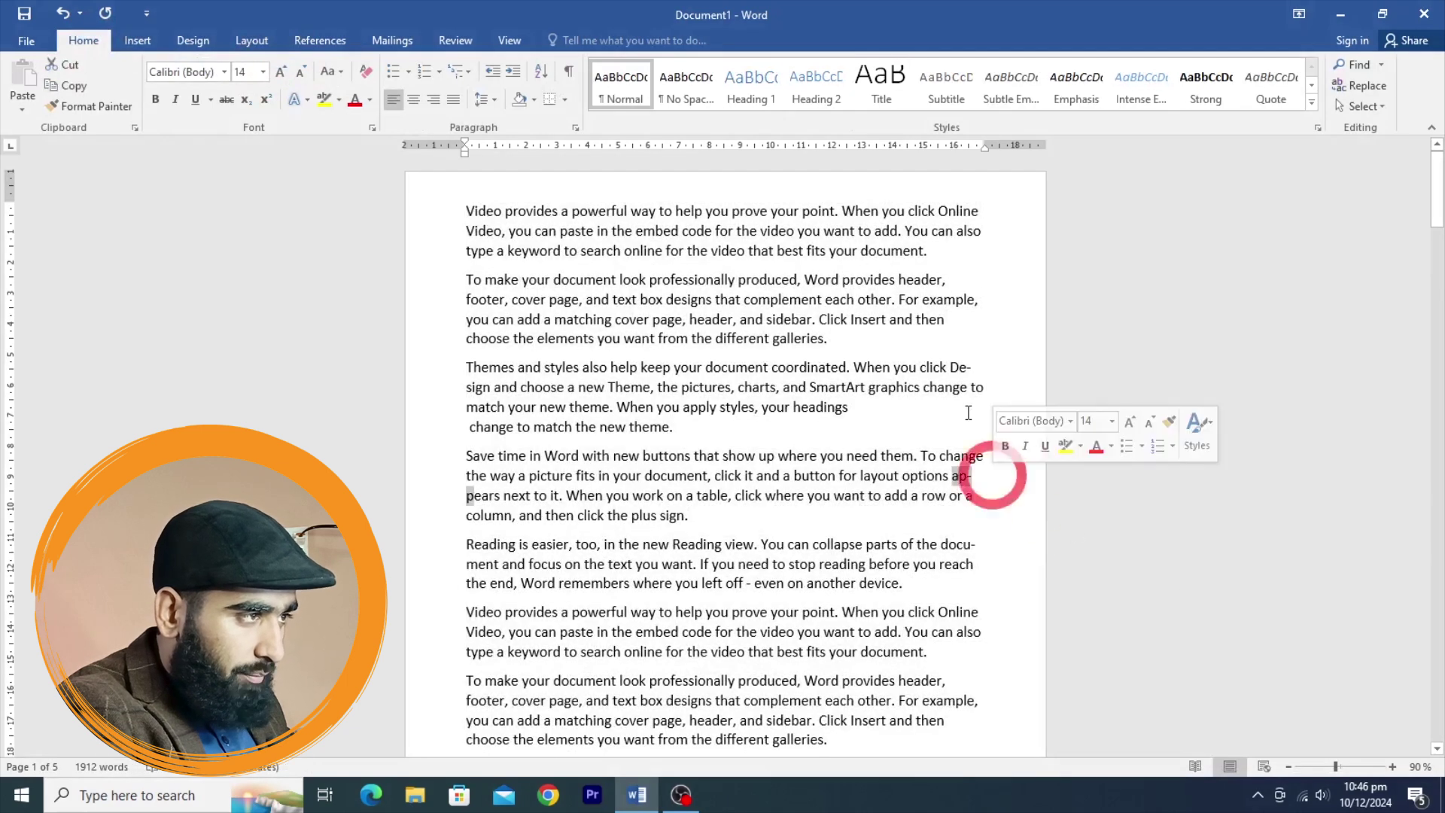
{"action": "double_click", "coordinate": [951, 369]}
{"action": "left_click_drag", "start_coordinate": [482, 380], "coordinate": [491, 390]}
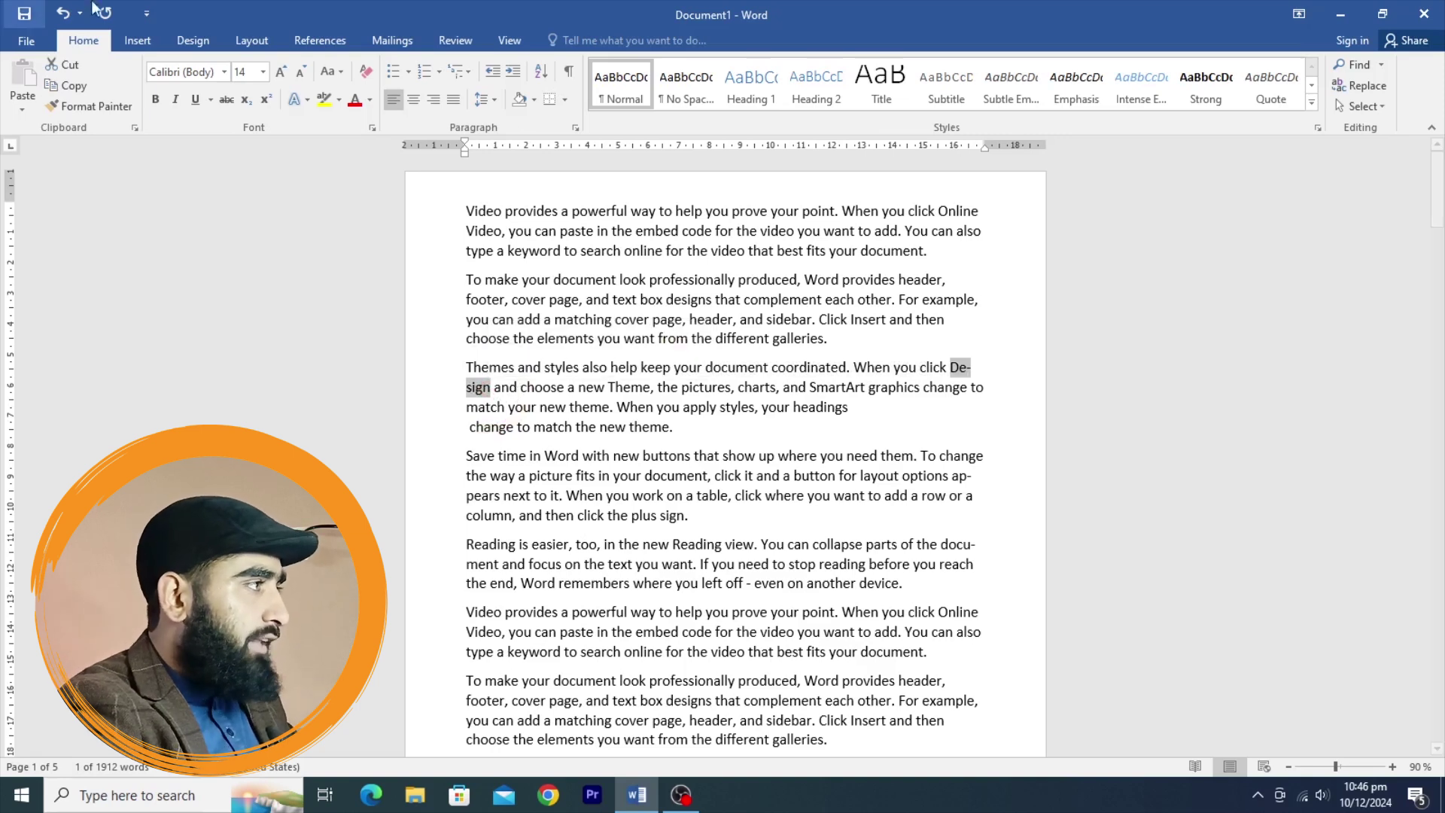
{"action": "left_click", "coordinate": [252, 42]}
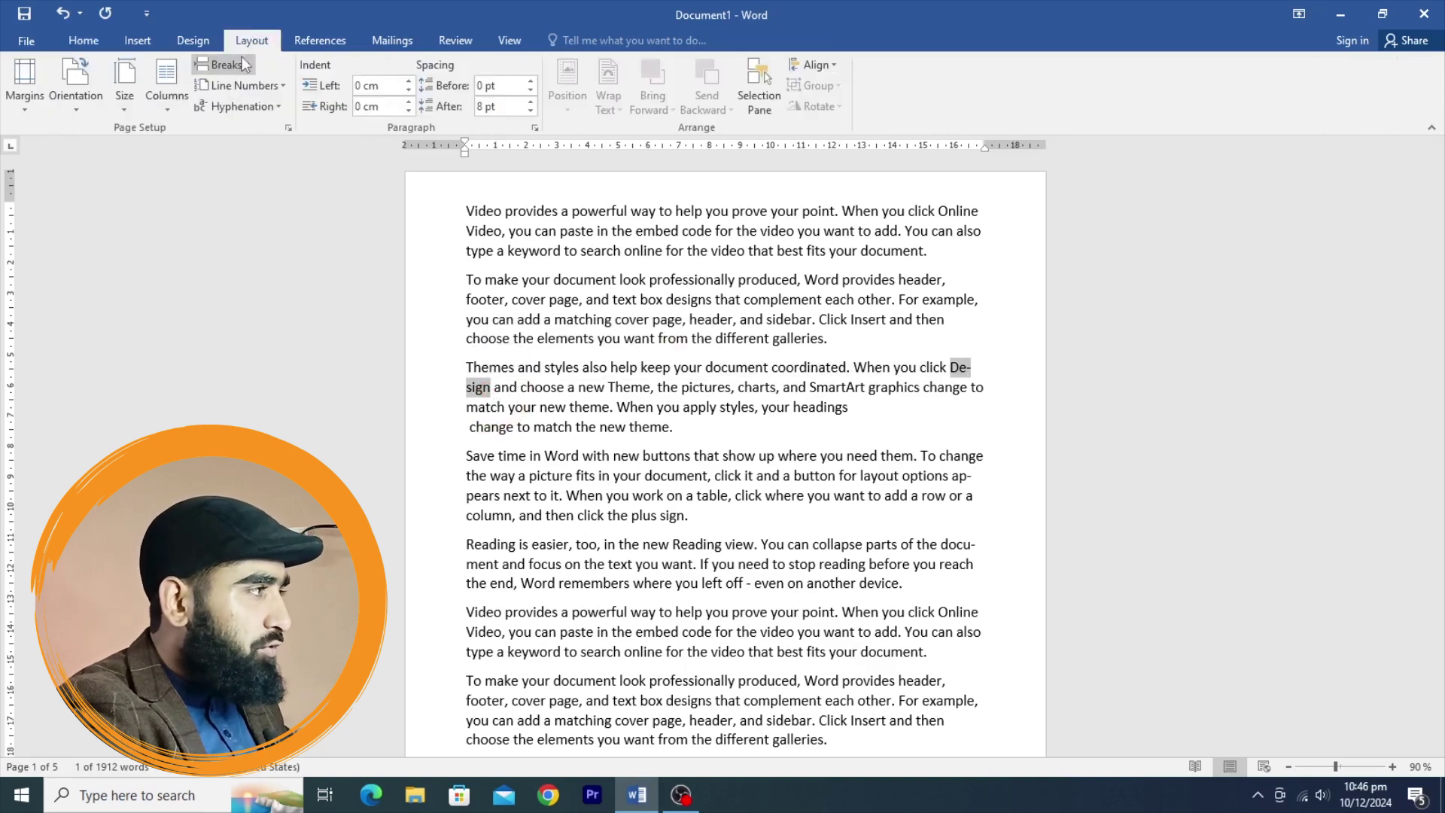